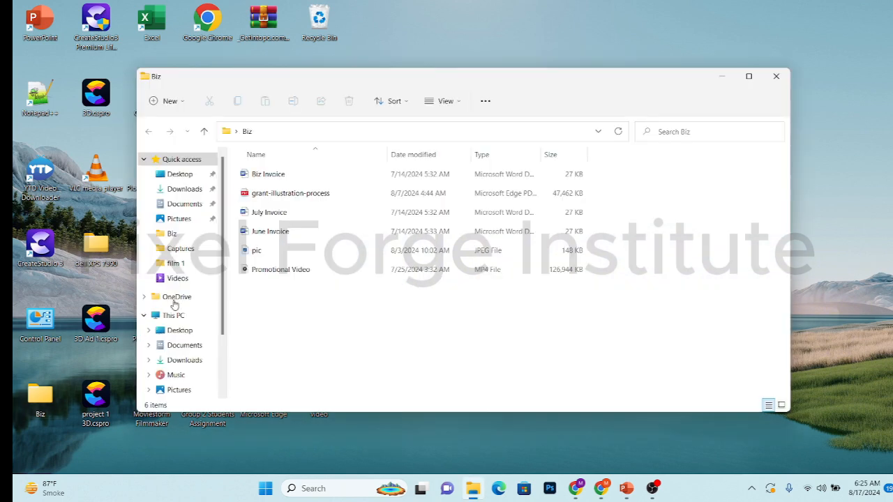
Play the Promotional Video from the Biz folder in Media Player and adjust its volume
double_click(311, 270)
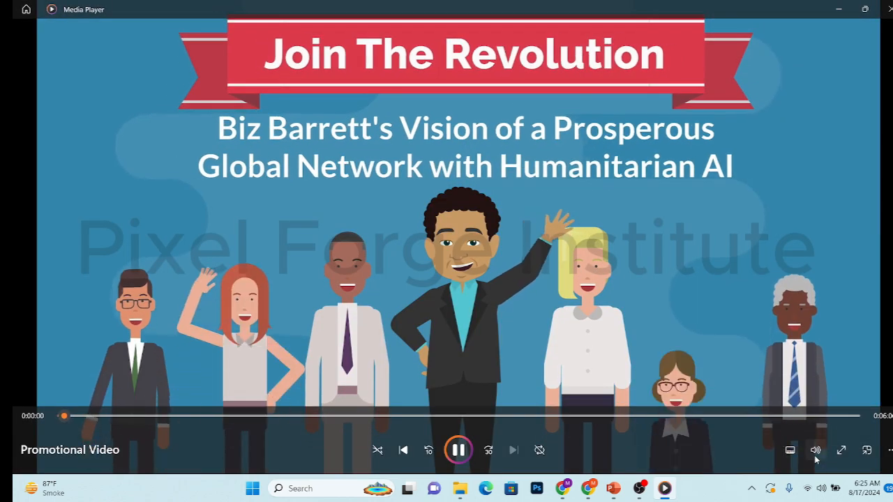
click(816, 453)
drag(812, 421, 758, 426)
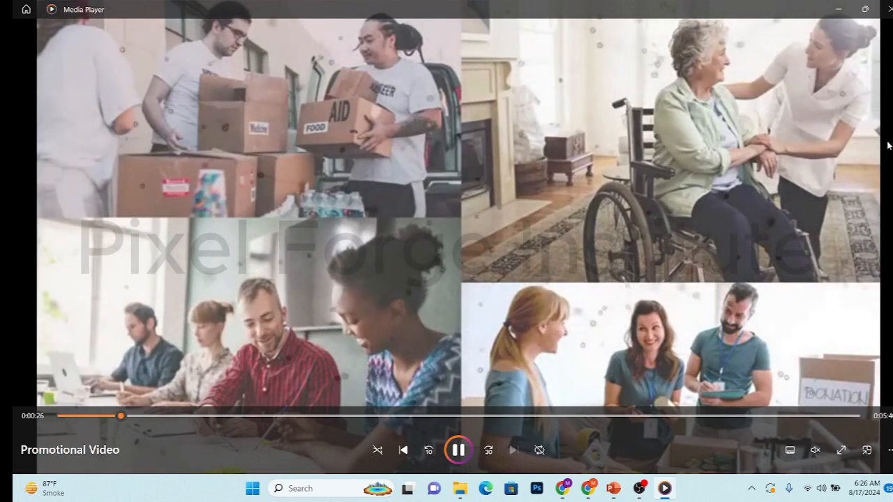
Minimize Media Player, close the Biz folder, and bring up the Google Meet call in Chrome
click(840, 7)
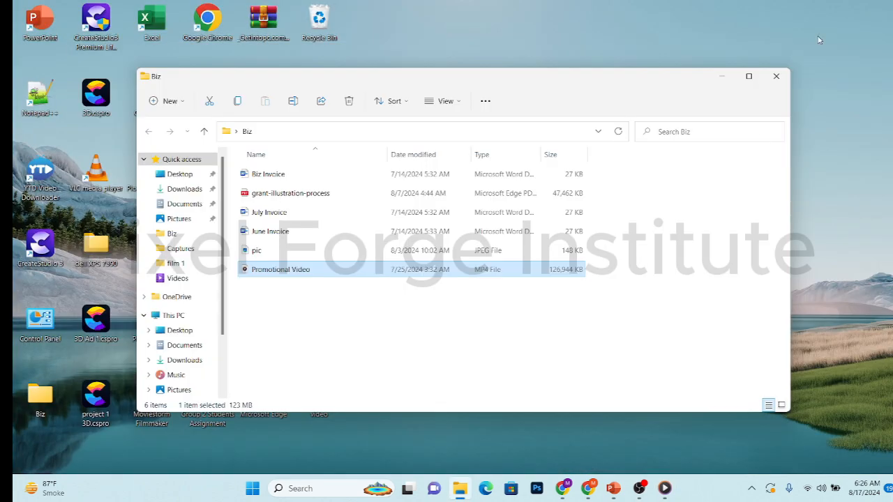
click(775, 78)
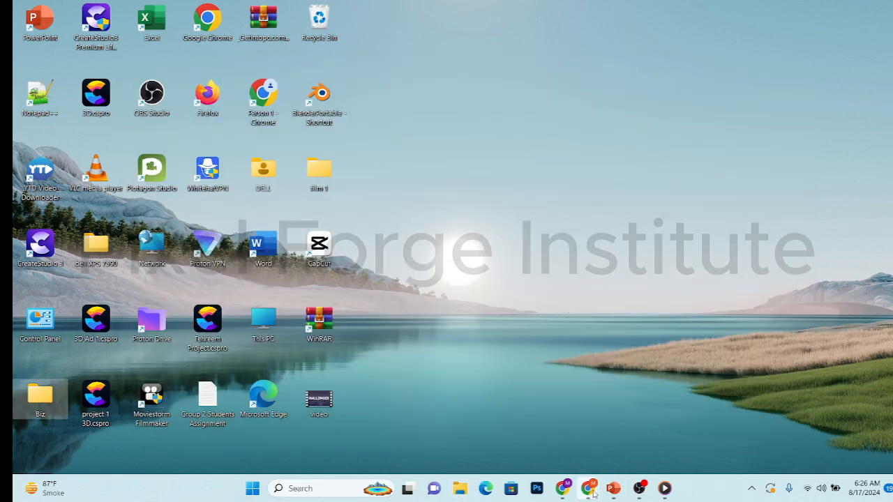
click(568, 493)
click(480, 432)
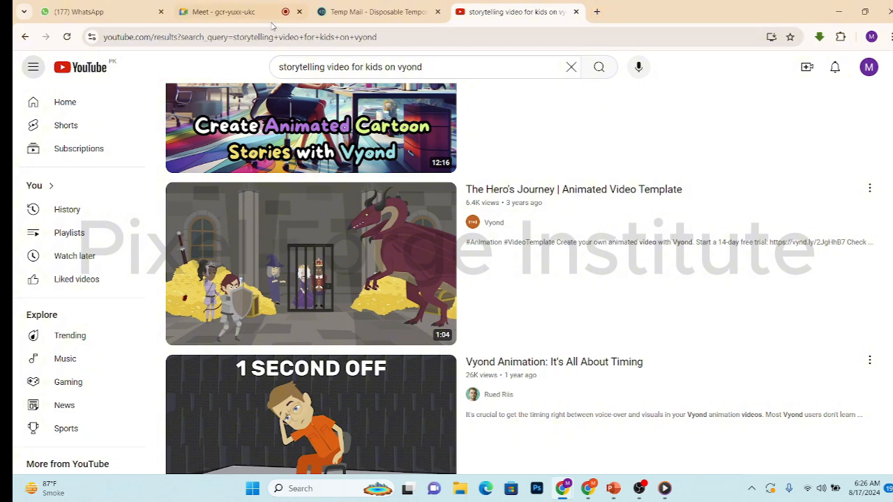
click(247, 13)
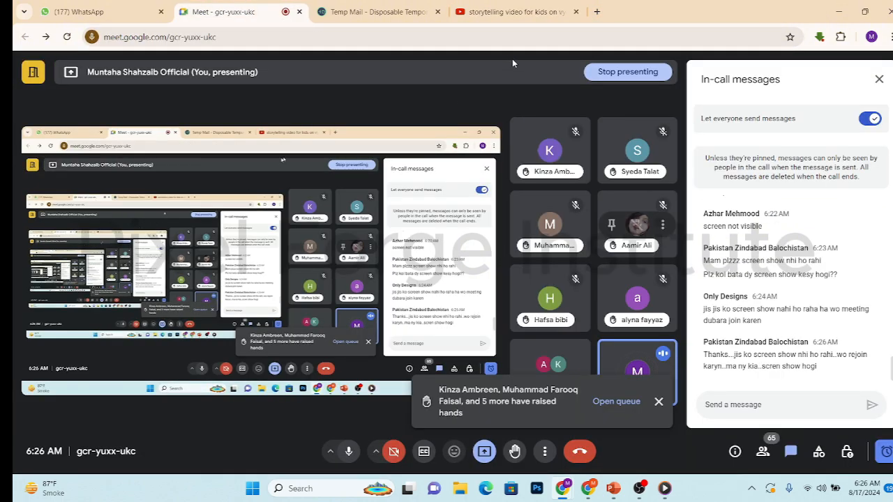
In a new tab, search 'dollar' and pick the 'dollar to pkr' suggestion
click(596, 11)
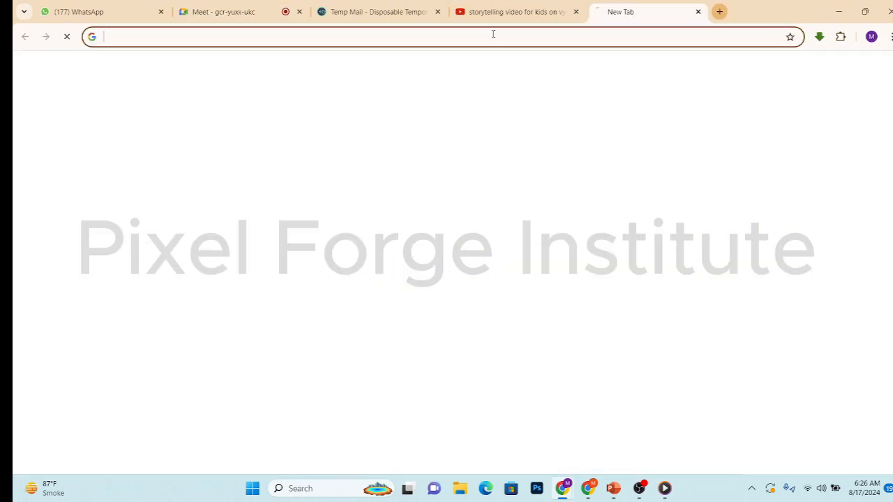
text(d)
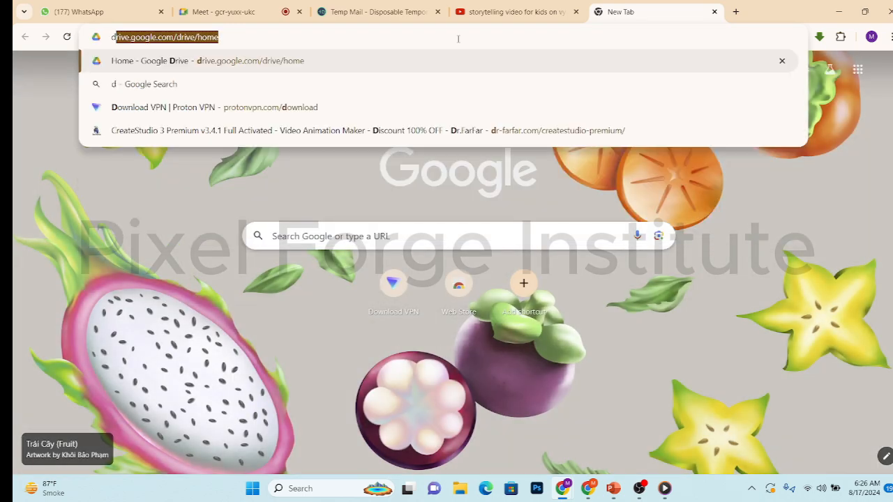
text(ollar)
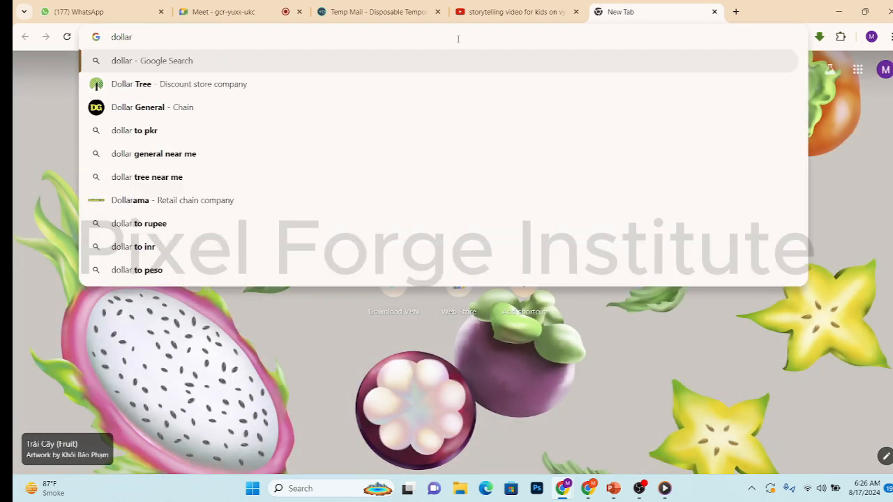
click(178, 138)
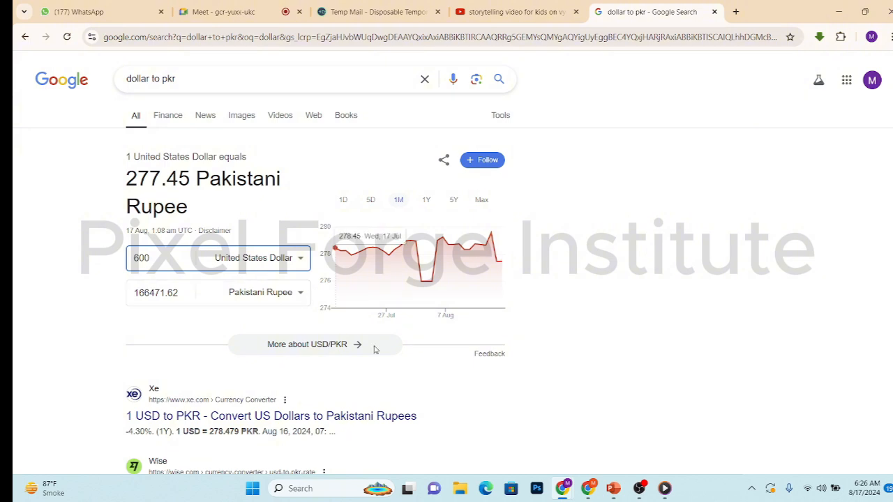
Check the playing promotional video, then bring up the PF COURSE presentation
click(665, 491)
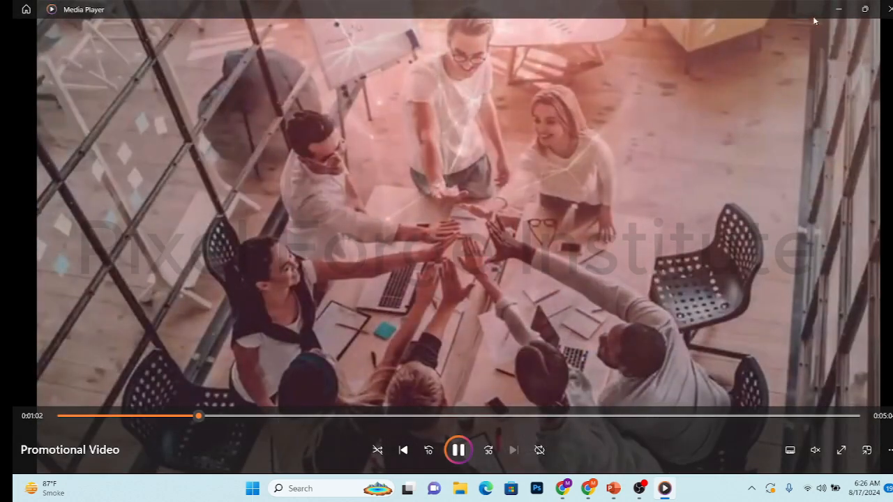
click(837, 10)
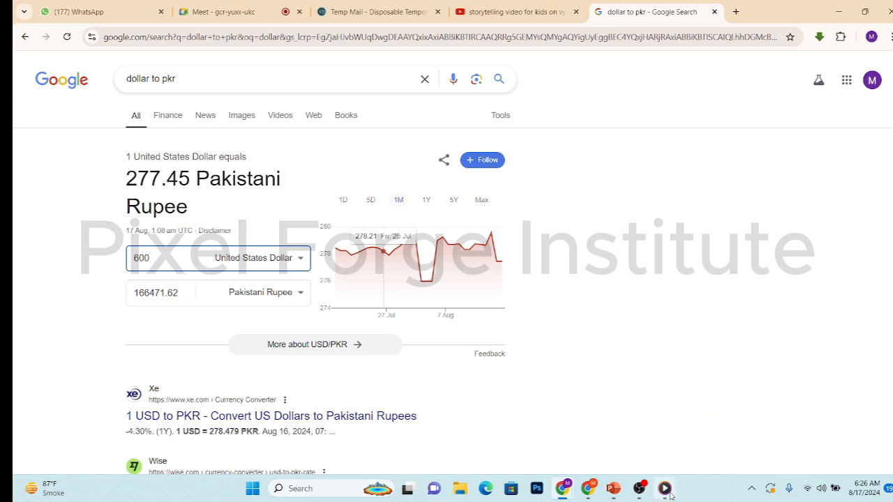
click(613, 489)
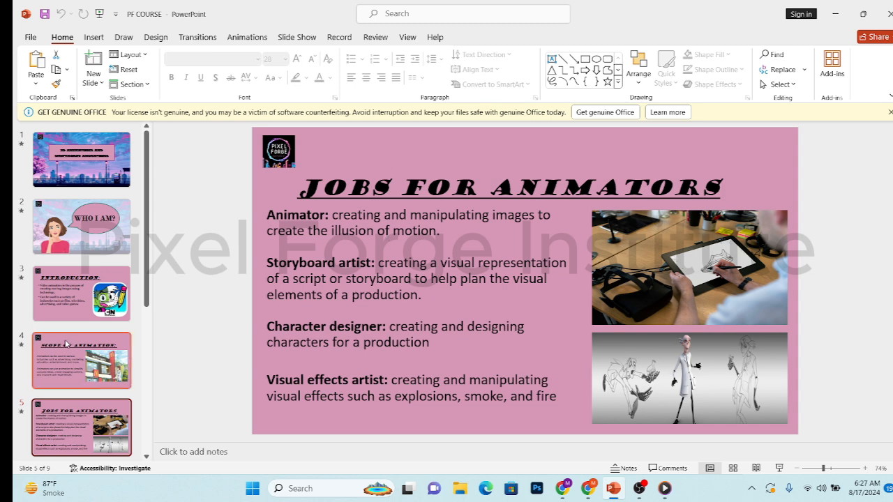
Show slide 6, Things You Will Learn, highlighting the BACKGROUND and CHARACTER ANIMATION captions
scroll(70, 359, down, 3)
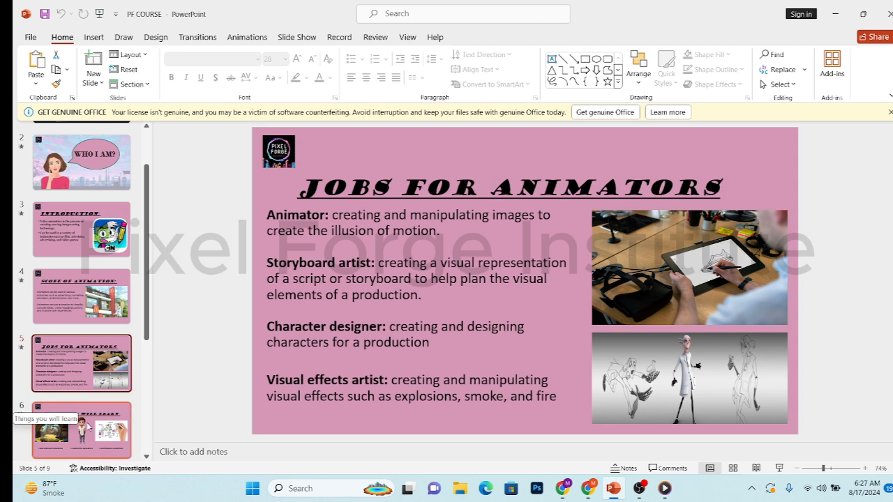
click(81, 363)
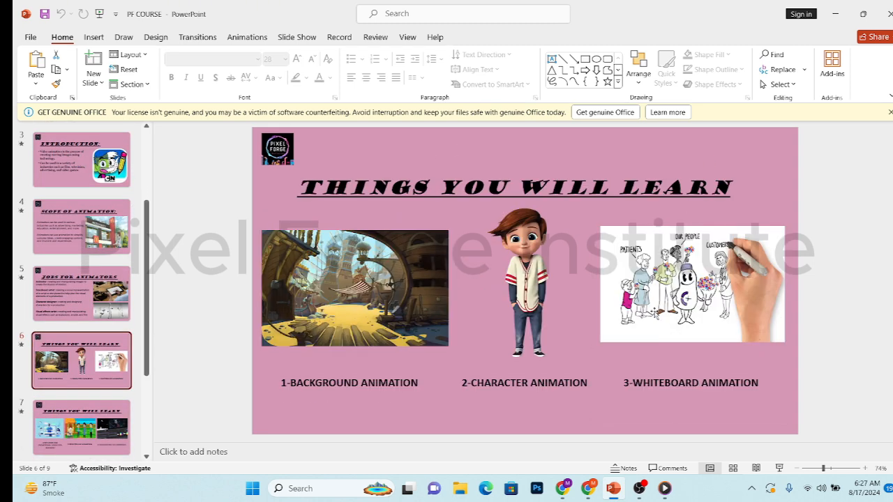
click(291, 383)
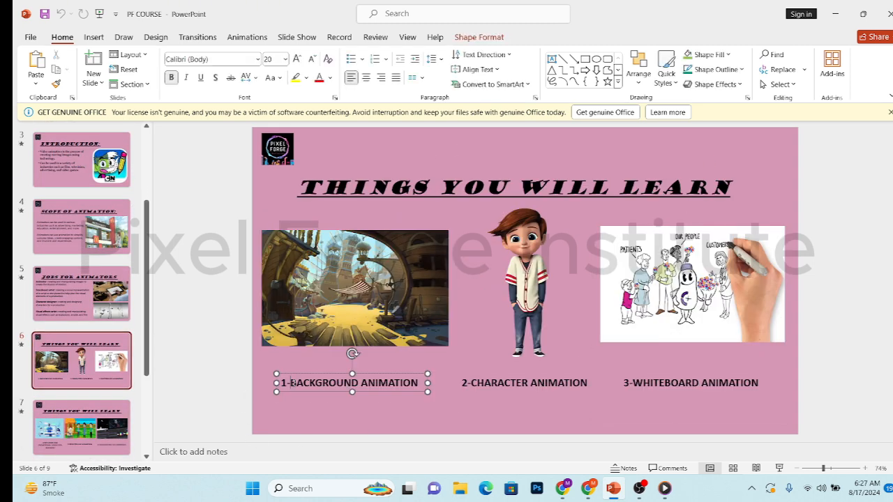
drag(368, 383, 418, 383)
click(446, 405)
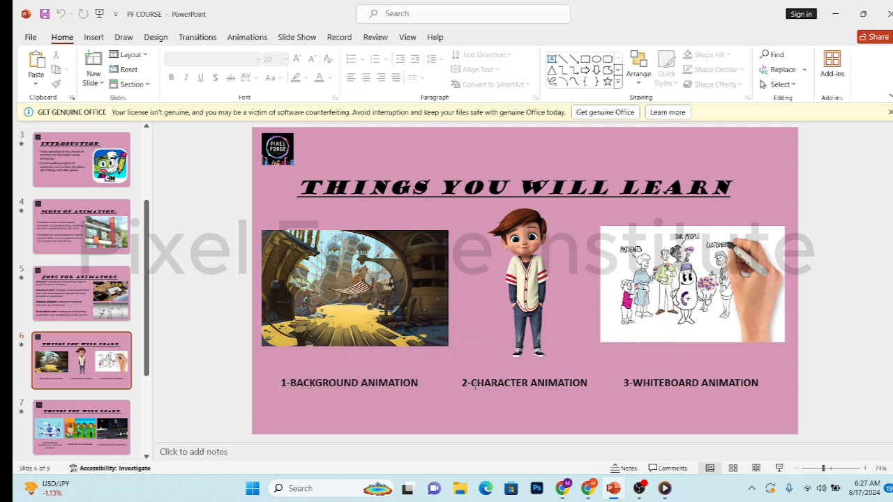
drag(477, 383, 496, 383)
click(314, 410)
Return to the YouTube 'storytelling video for kids on vyond' results in Chrome
click(567, 493)
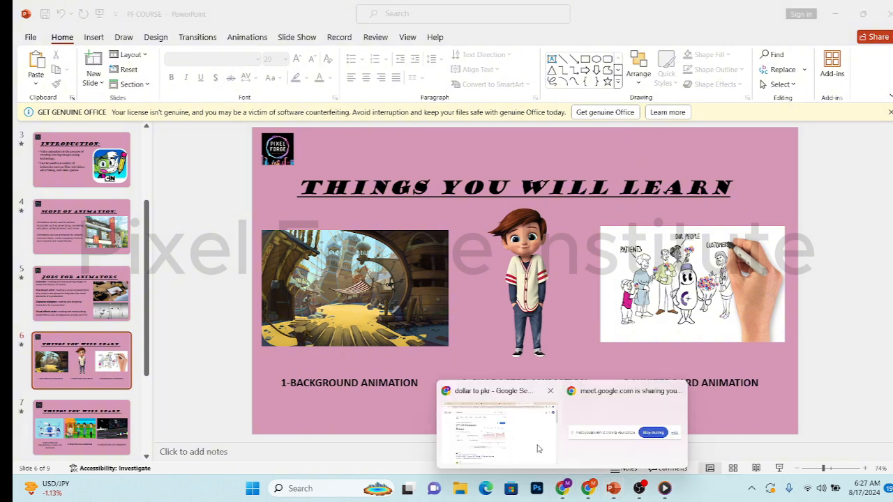
click(538, 449)
click(513, 12)
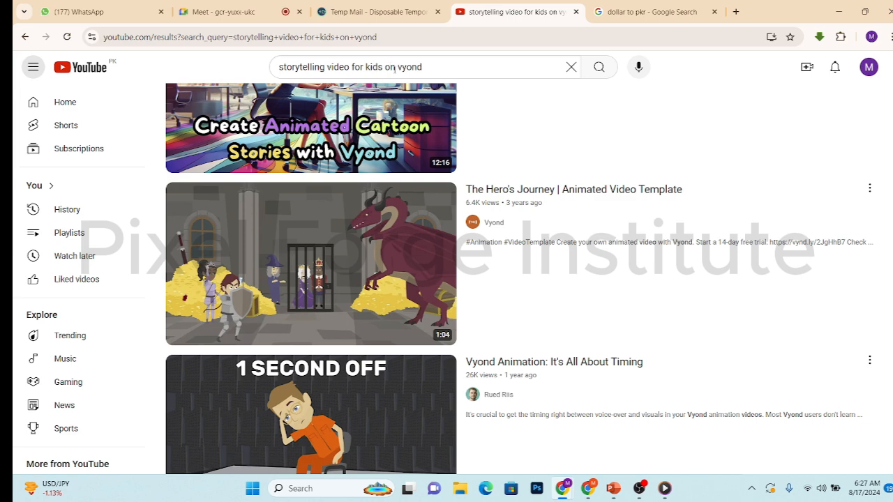
Search YouTube for 'storytelling video vyond' and open the Saber ka phal video
drag(395, 68, 328, 68)
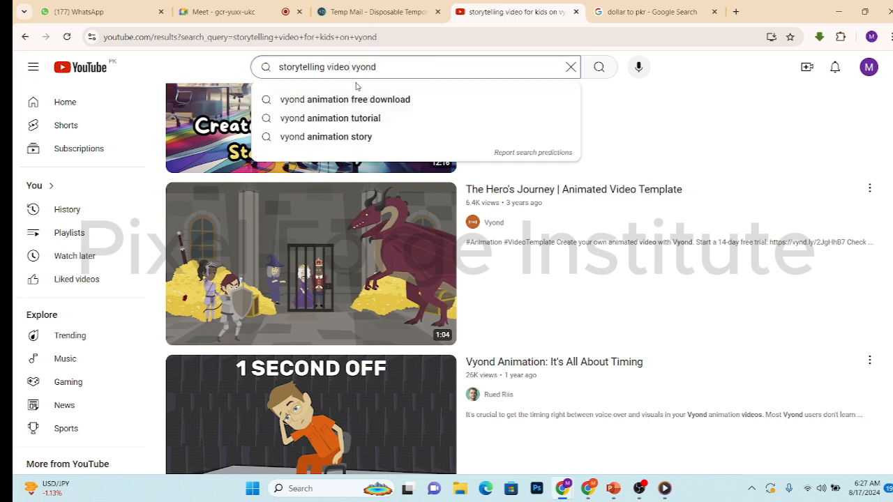
key(Return)
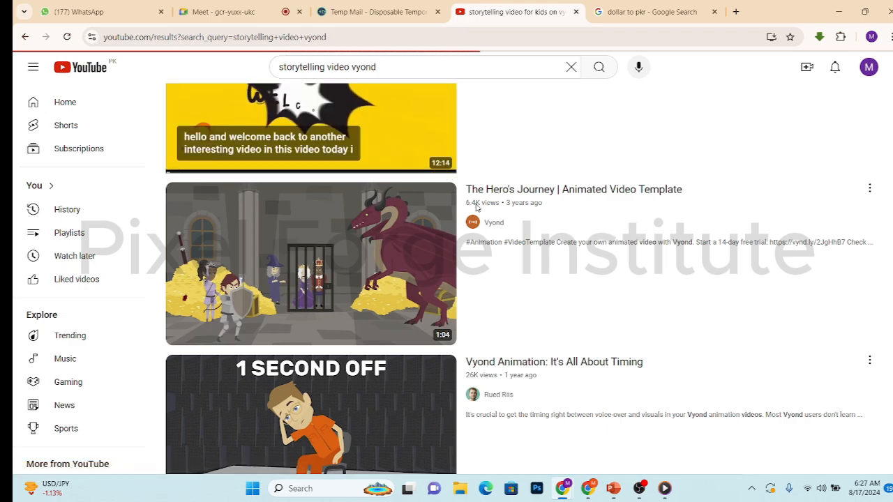
scroll(458, 230, down, 3)
scroll(457, 231, down, 12)
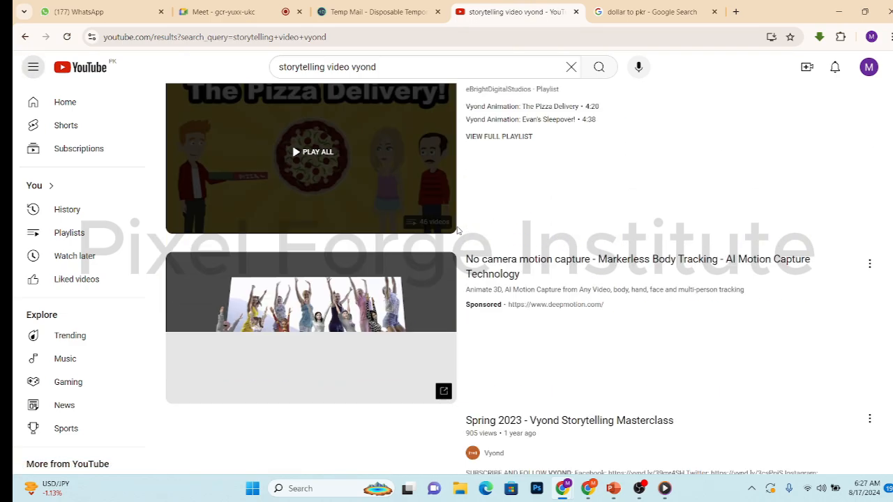
scroll(458, 231, down, 1)
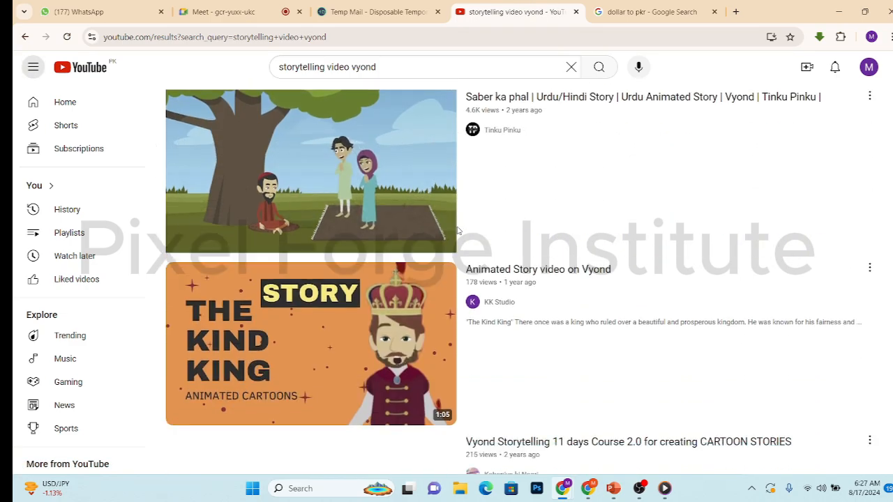
scroll(457, 231, up, 2)
click(675, 295)
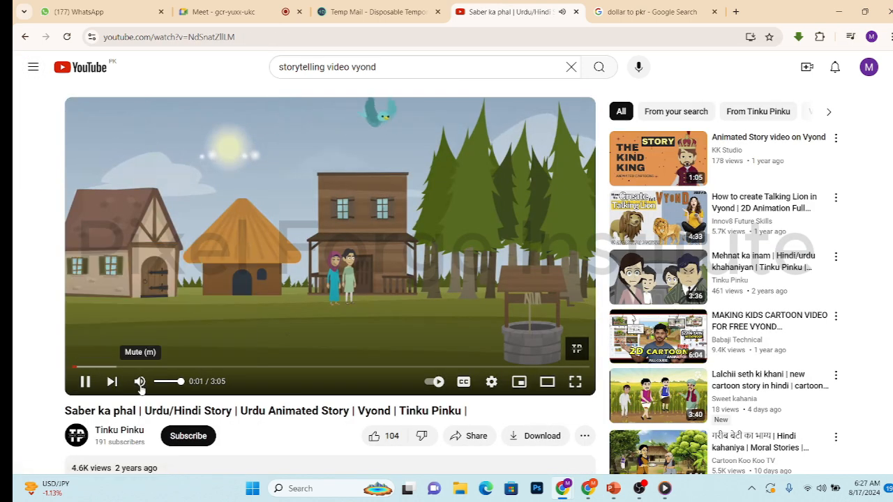
Mute the video, replay from 0:17, pause at 0:19, and select the search box
click(137, 383)
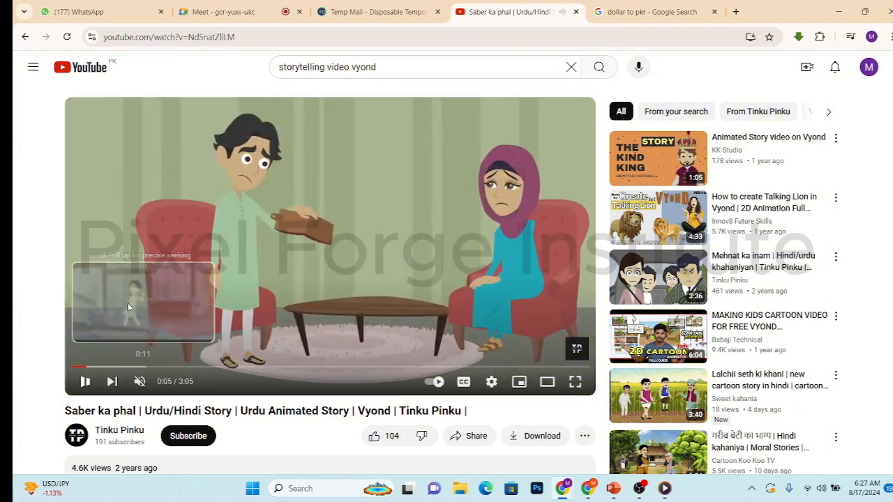
click(254, 264)
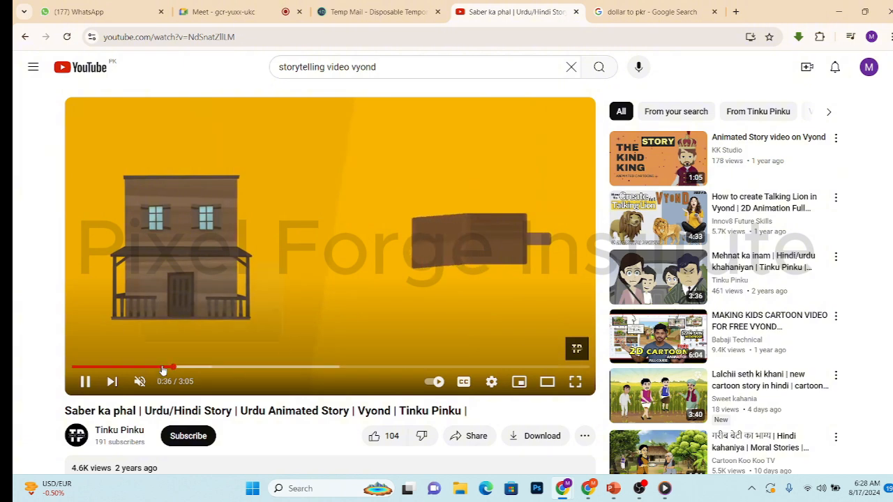
click(118, 367)
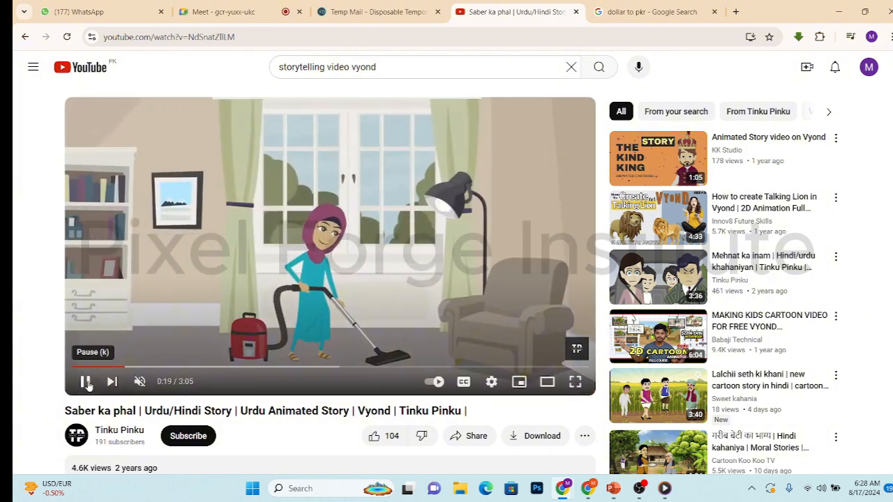
click(84, 382)
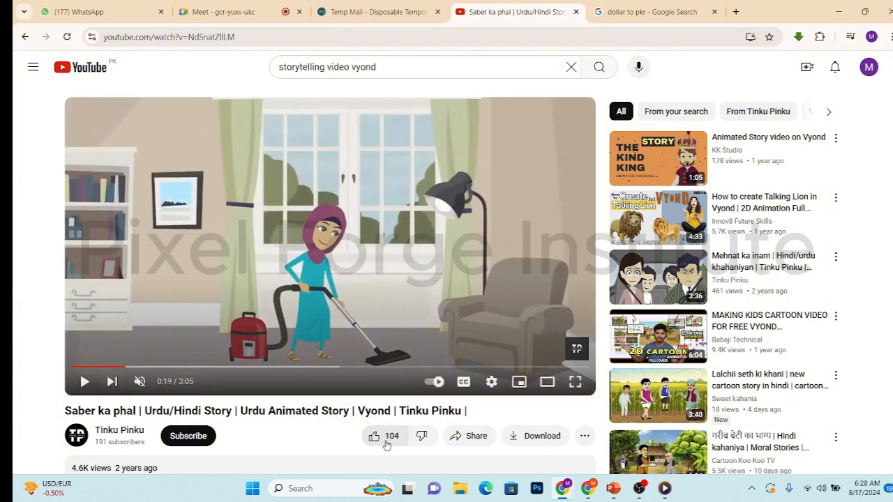
click(399, 64)
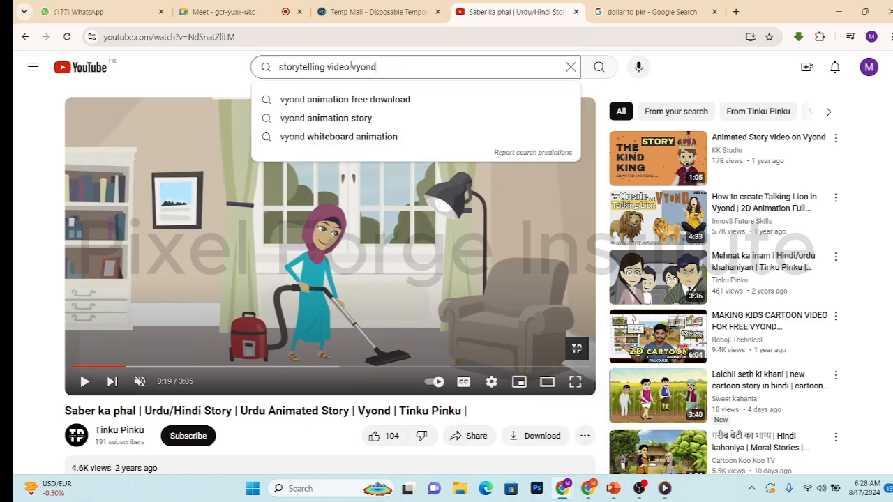
Search 'whiteboard vyond' and open Vyond's Transform a Complex Idea Into Engaging Visuals video
key(BackSpace)
text(w)
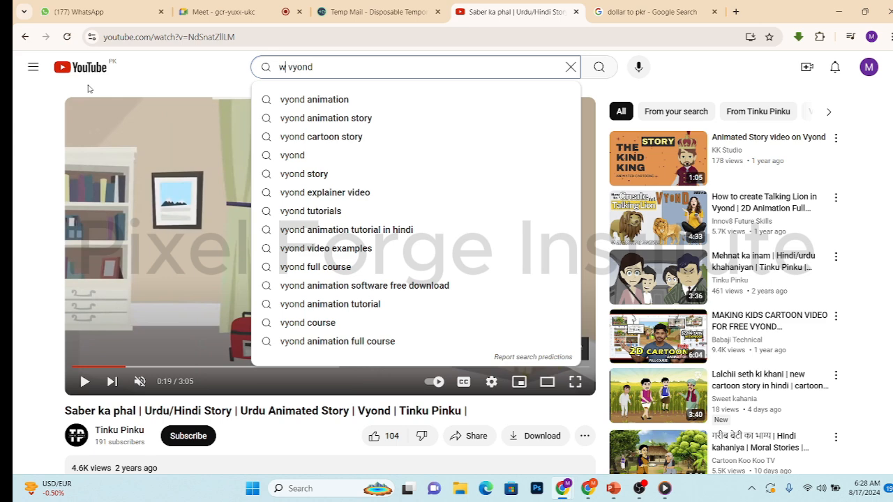
text(hiteboard)
key(Return)
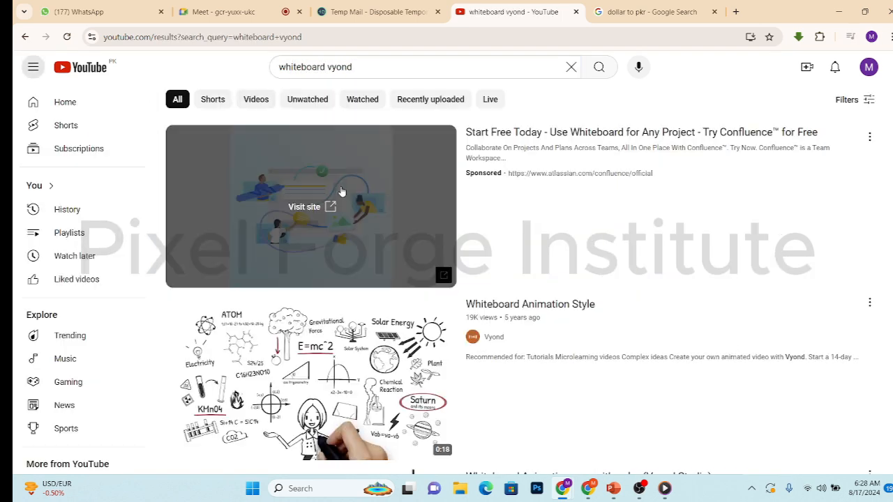
scroll(450, 258, down, 3)
scroll(449, 265, down, 8)
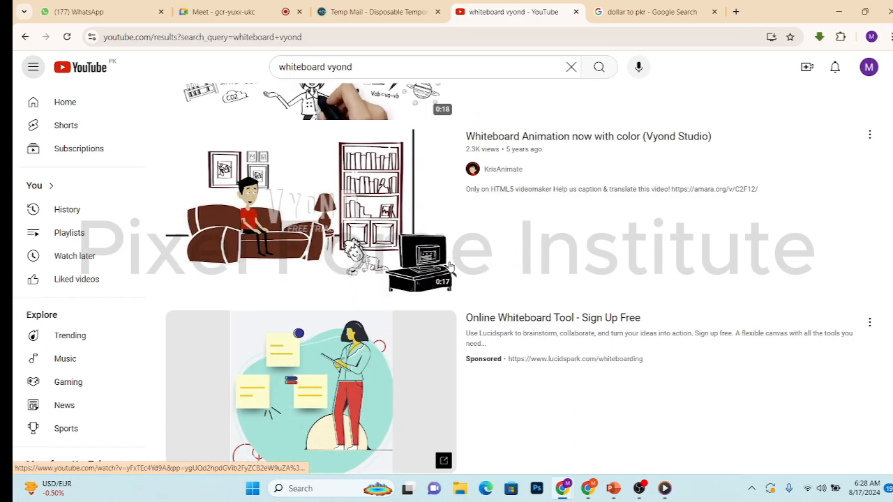
scroll(449, 266, down, 3)
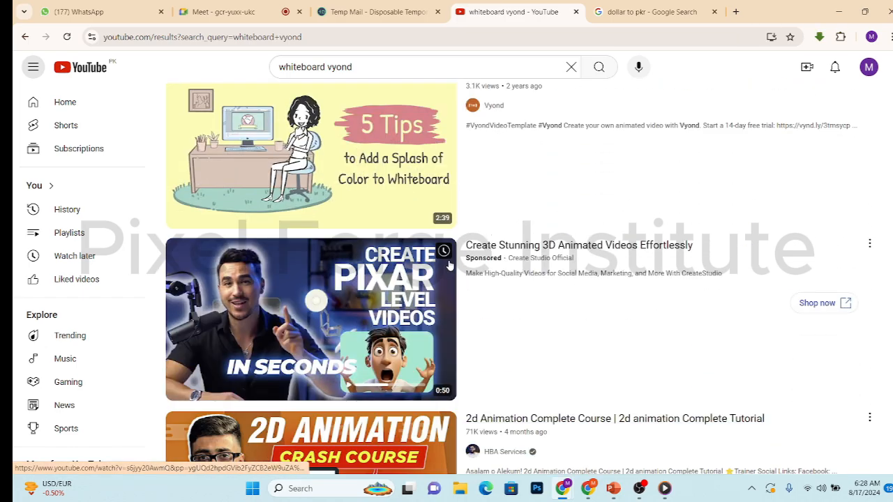
scroll(300, 165, up, 3)
click(299, 165)
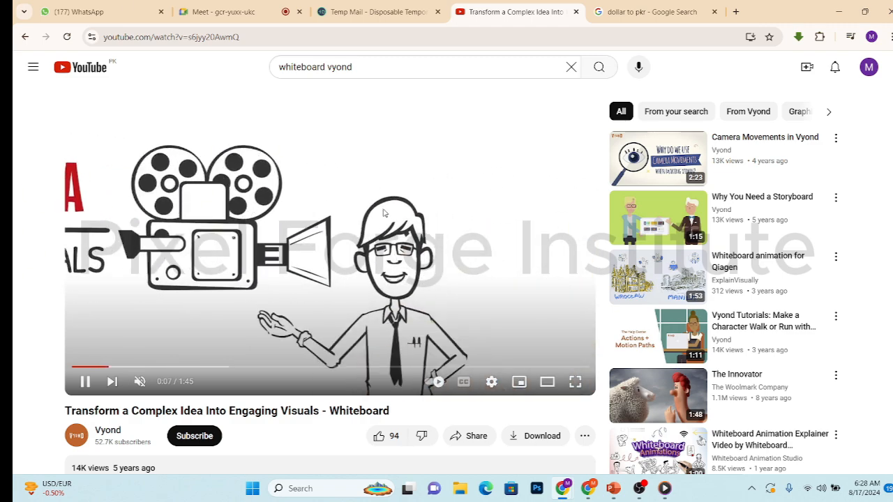
Look over the whiteboard video page, then return to PowerPoint on slide 6
scroll(416, 232, down, 1)
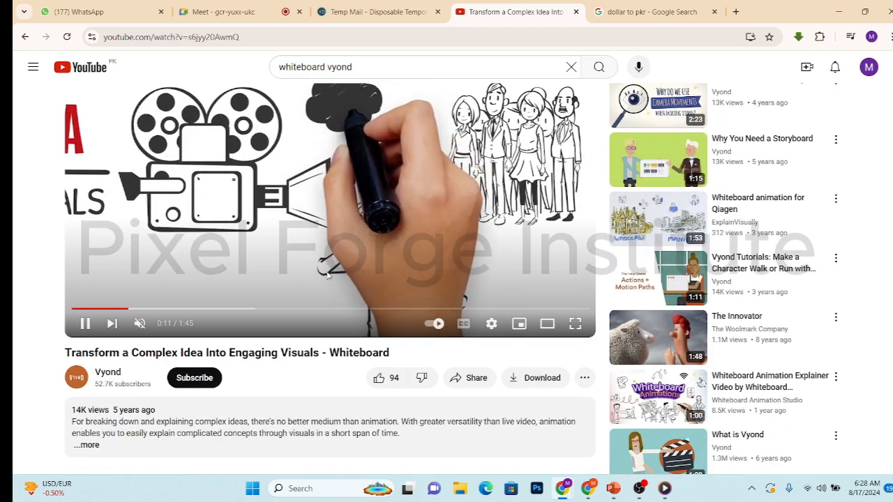
scroll(330, 277, up, 1)
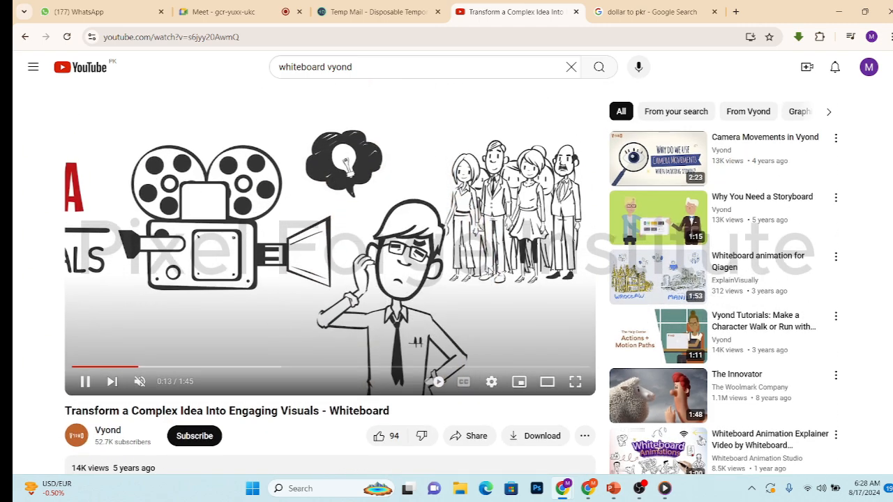
scroll(488, 280, down, 1)
scroll(488, 279, up, 1)
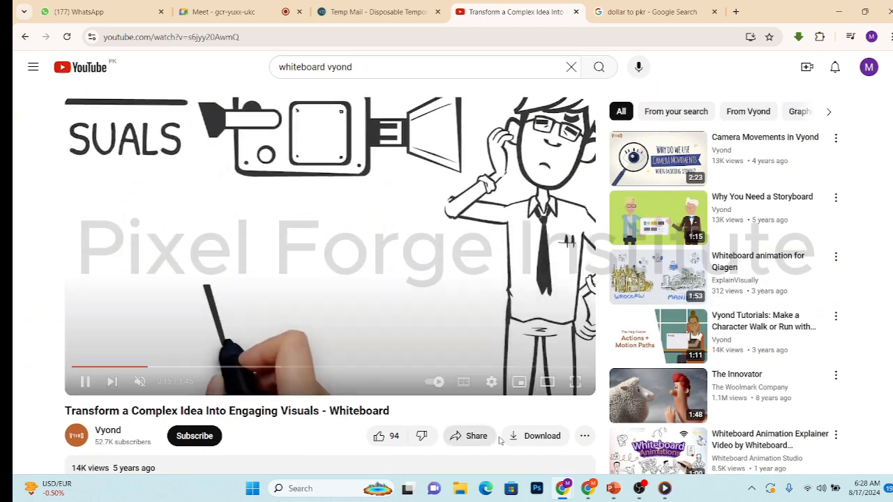
click(614, 488)
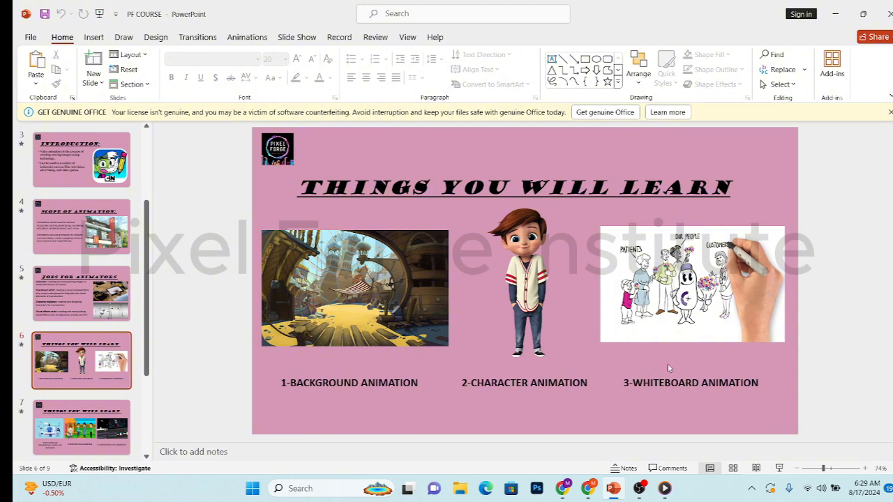
Advance from slide 6 to slide 7 of the PF COURSE deck
key(Down)
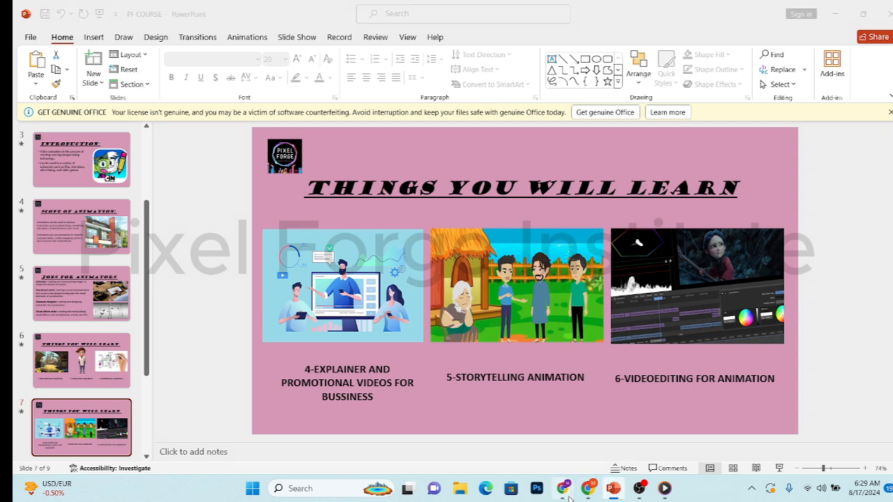
Go back to the Saber ka phal video in Chrome and pause it at the start
mouse_move(587, 488)
click(519, 447)
key(alt+Left)
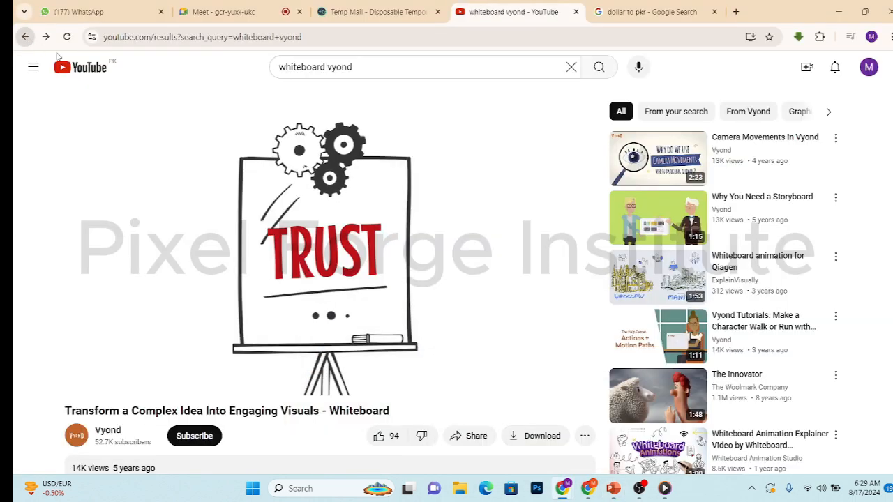
scroll(317, 351, up, 2)
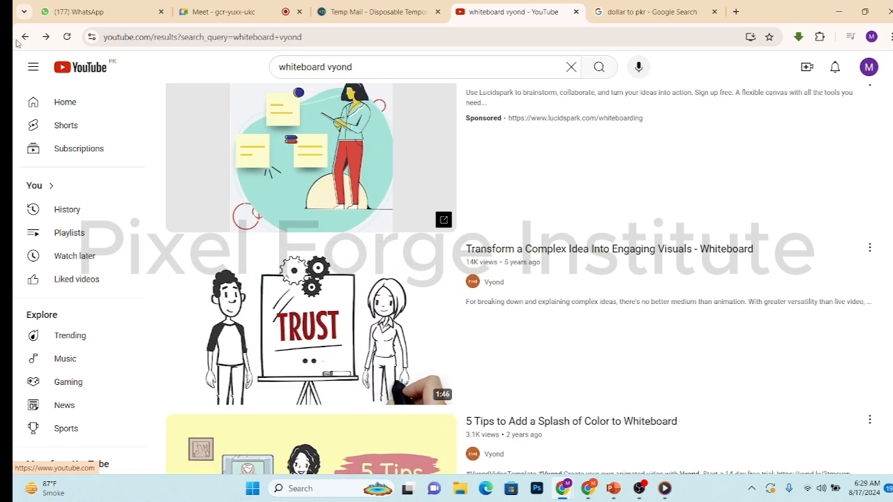
key(alt+Right)
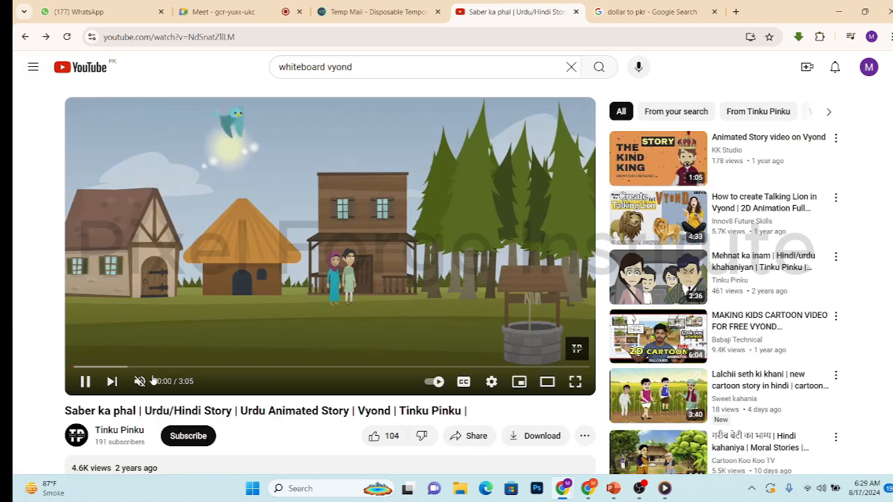
click(84, 382)
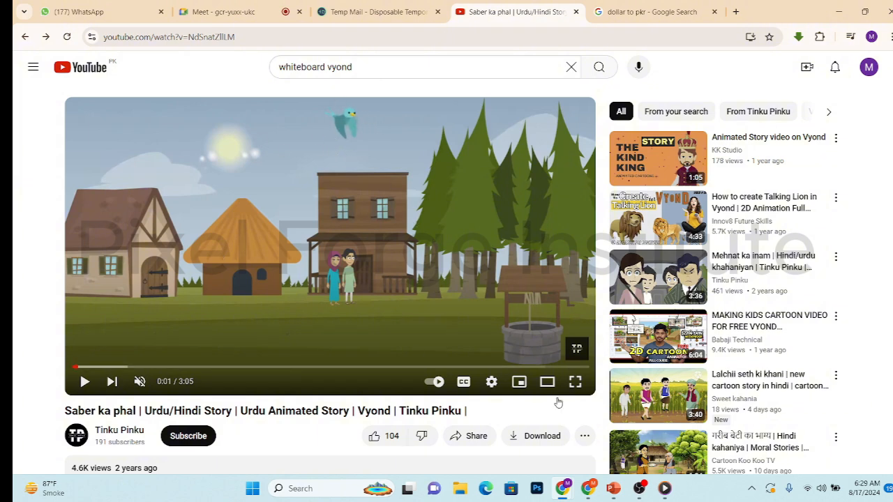
Back in PowerPoint, open slide 8 and highlight the word Vyond in its first bullet
mouse_move(647, 495)
click(613, 488)
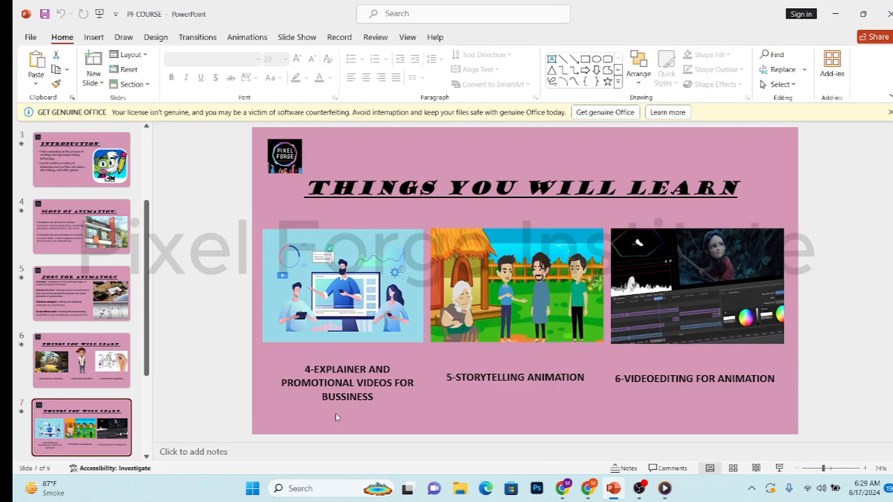
click(83, 397)
scroll(84, 394, down, 1)
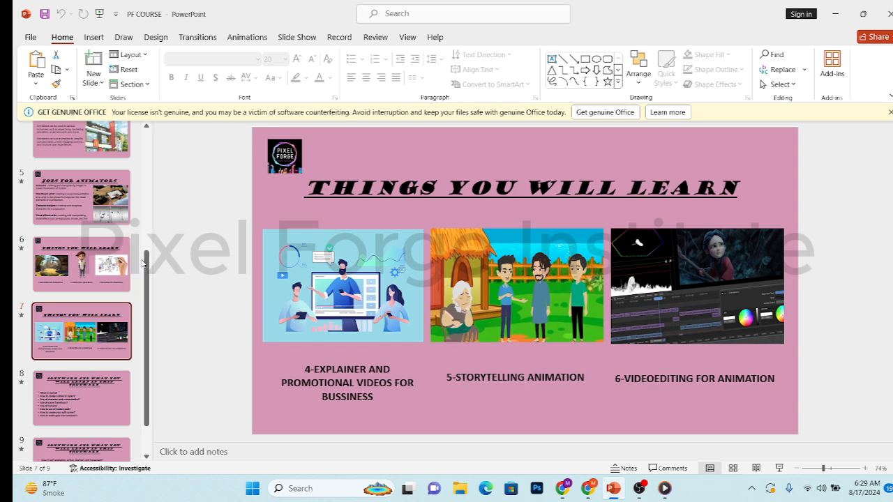
drag(143, 262, 135, 323)
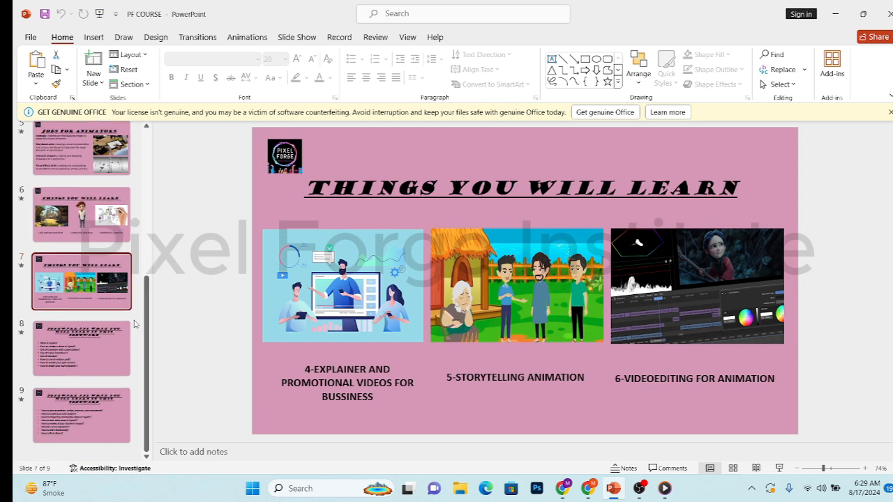
click(116, 336)
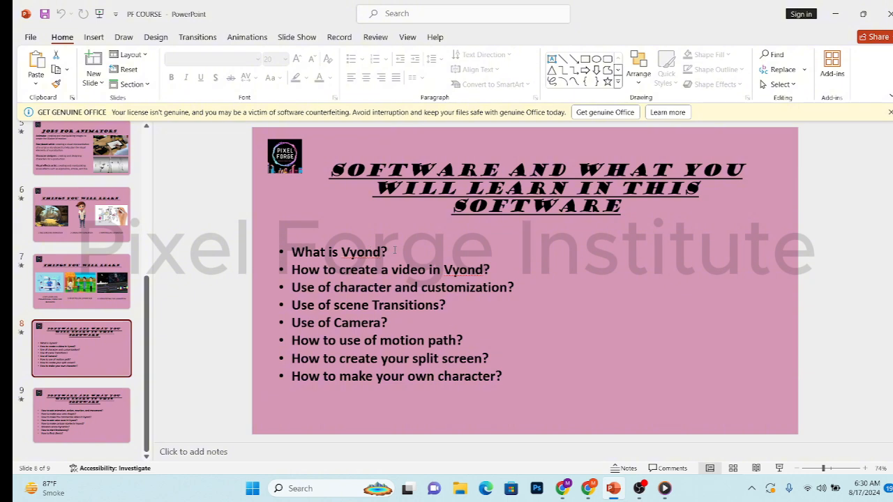
drag(394, 251, 342, 252)
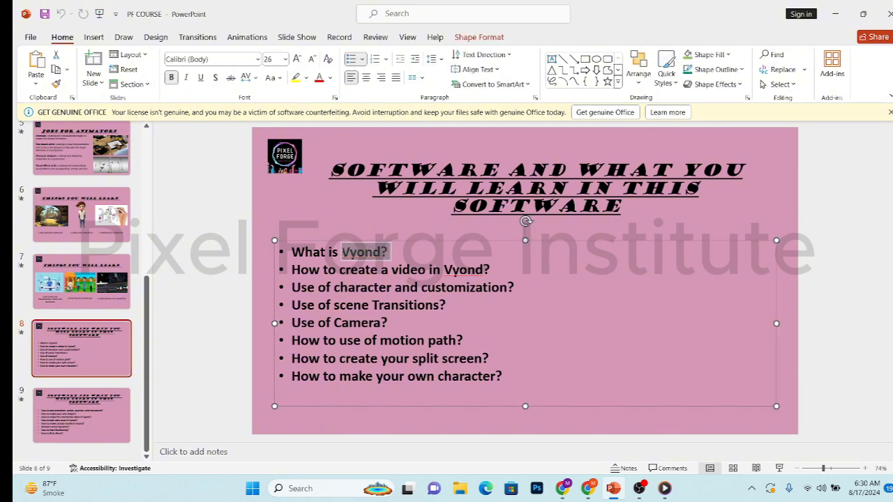
click(402, 287)
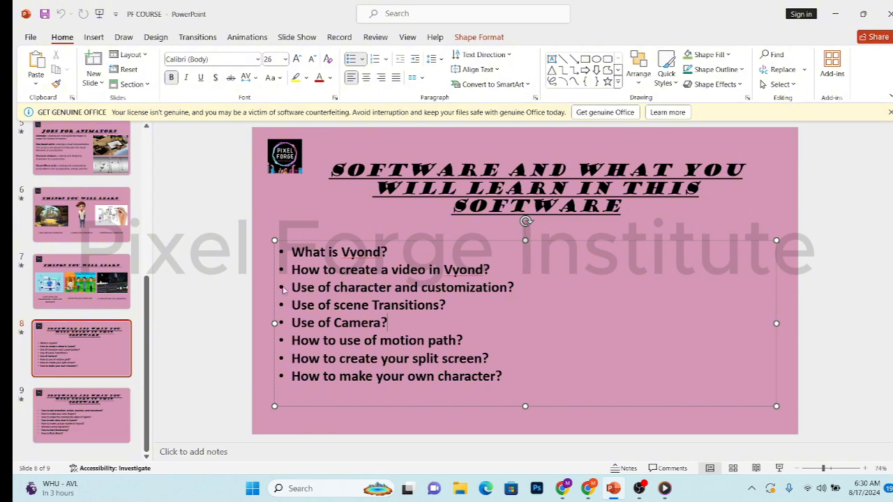
Open slide 9 and highlight 'freelancing' and 'find clients', then deselect everything
click(96, 432)
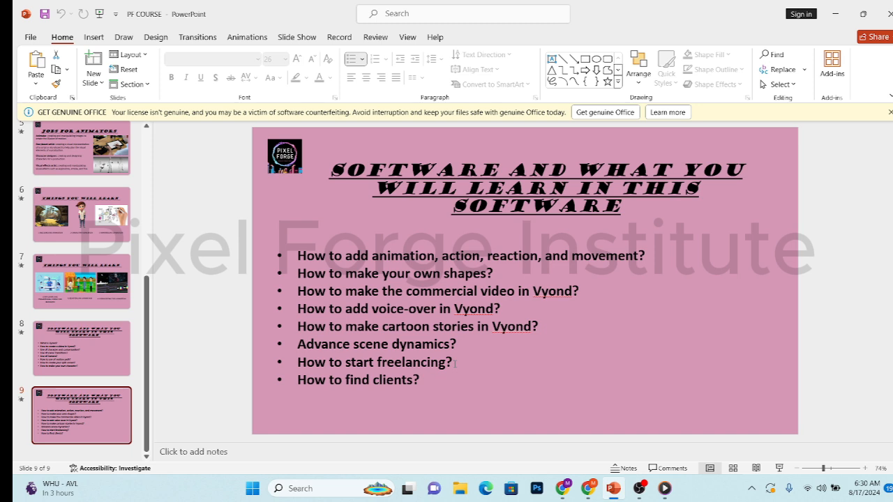
click(376, 360)
double_click(377, 361)
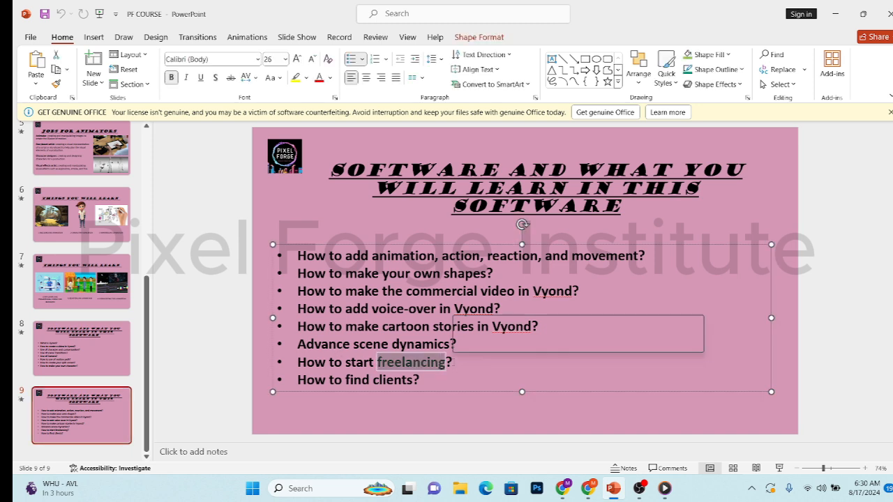
click(426, 381)
drag(427, 381, 346, 381)
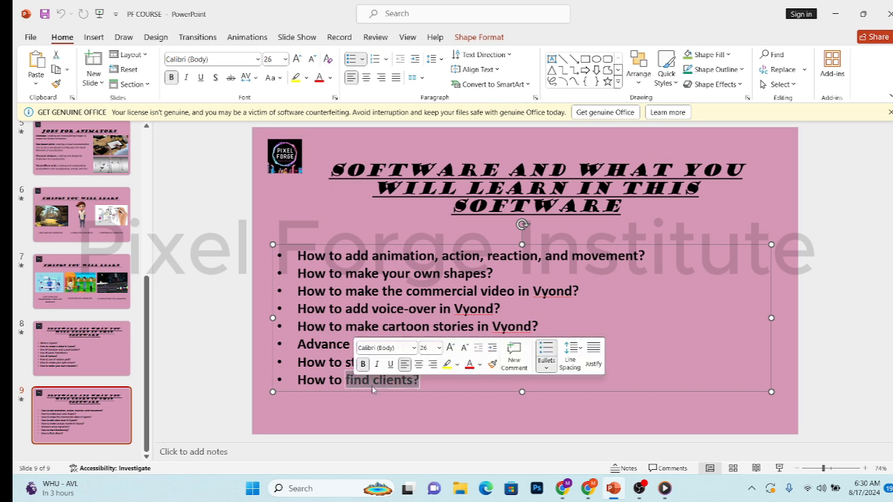
click(745, 215)
click(840, 300)
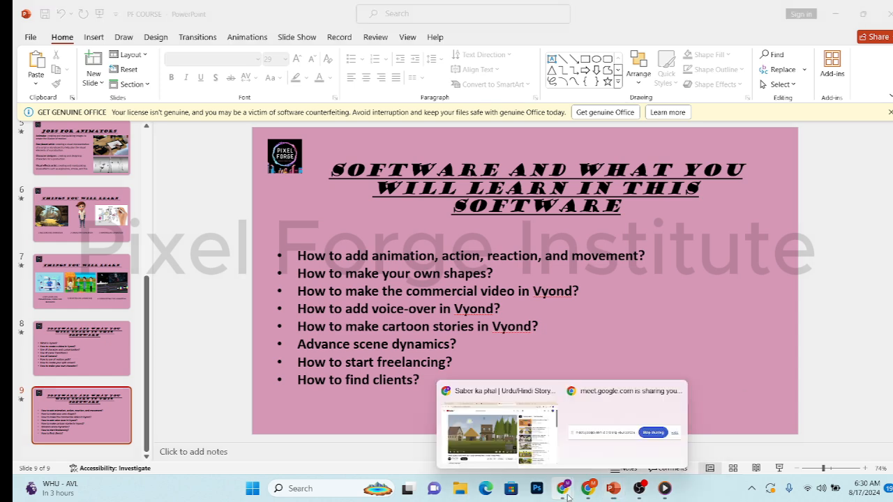
Switch between Chrome windows and tabs to bring back the Meet call window with in-call messages
click(536, 458)
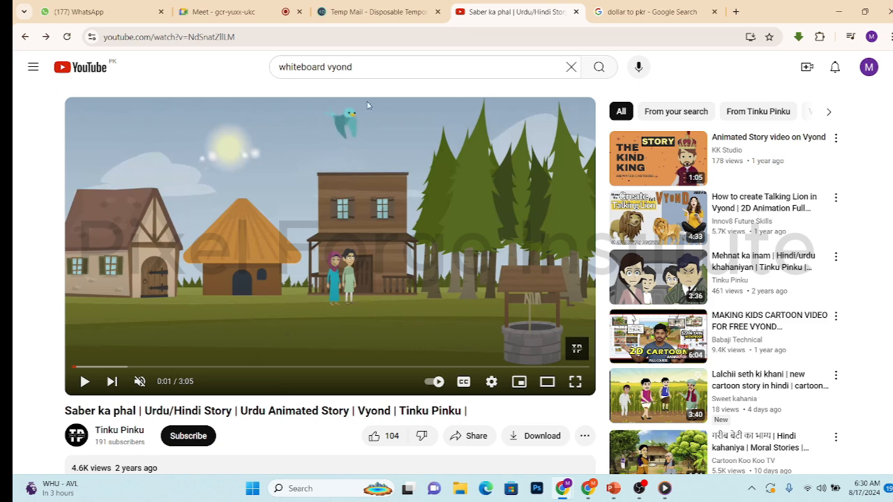
click(231, 12)
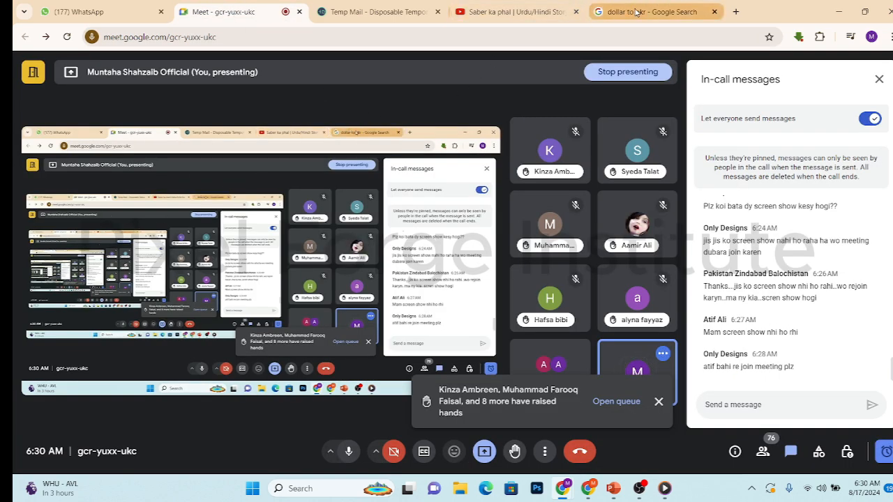
mouse_move(592, 488)
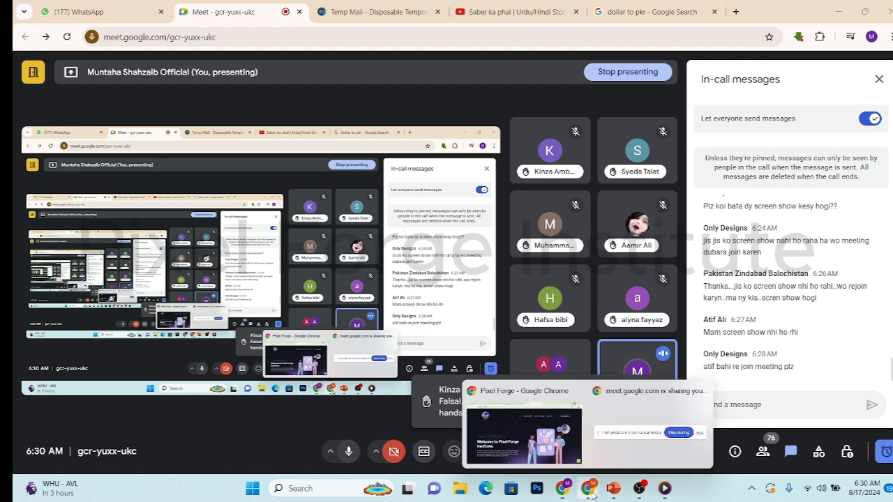
click(546, 431)
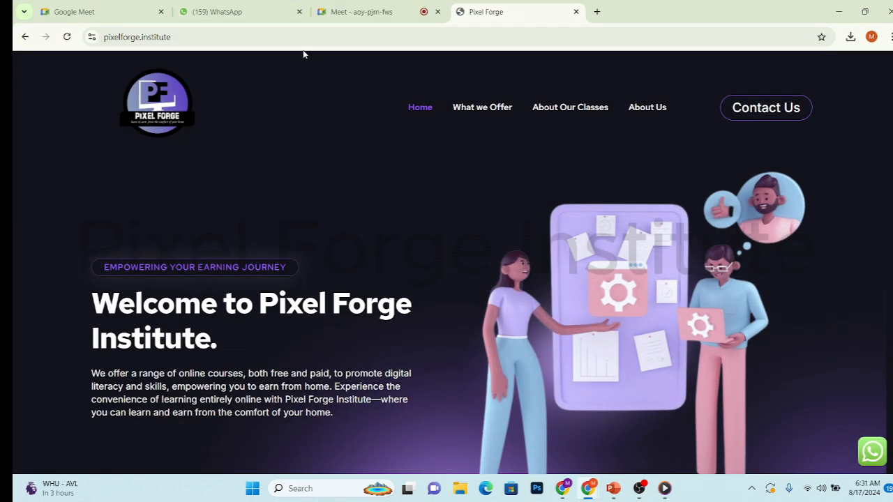
click(354, 13)
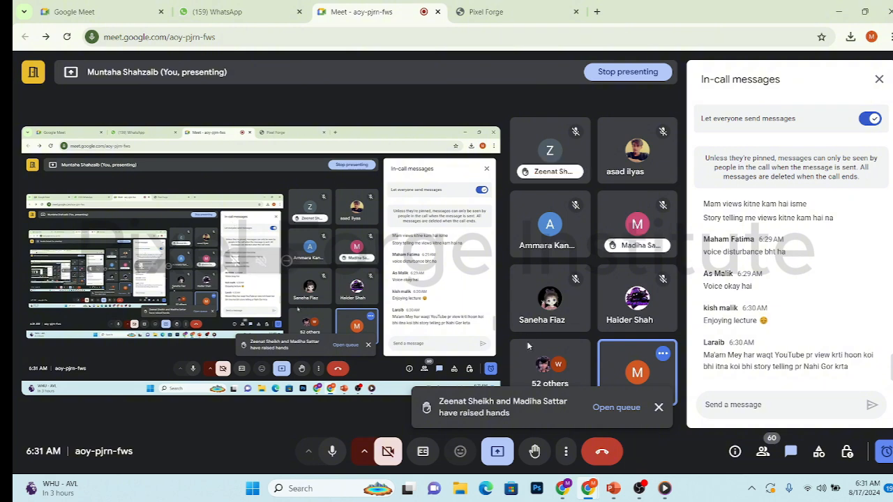
mouse_move(562, 488)
click(488, 370)
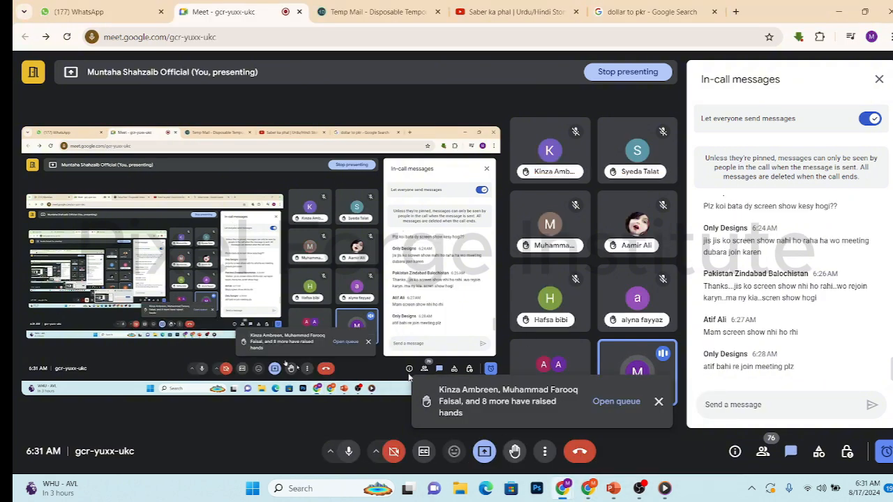
Search 'Vyond' in a new tab and open the Vyond AI Video Creation Platform site
click(736, 12)
click(599, 37)
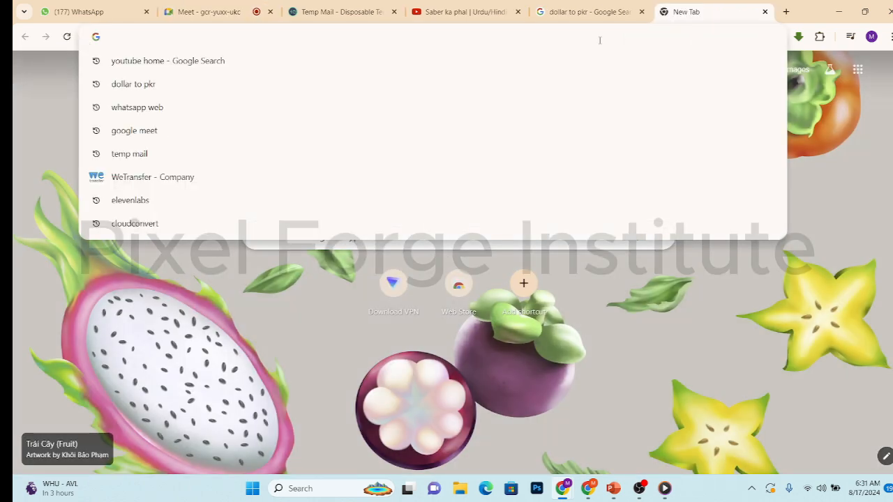
text(Vyond)
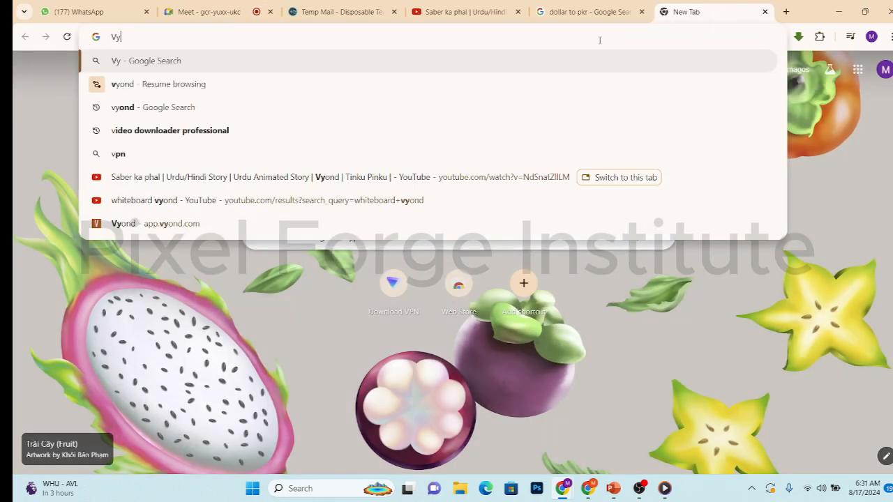
key(Return)
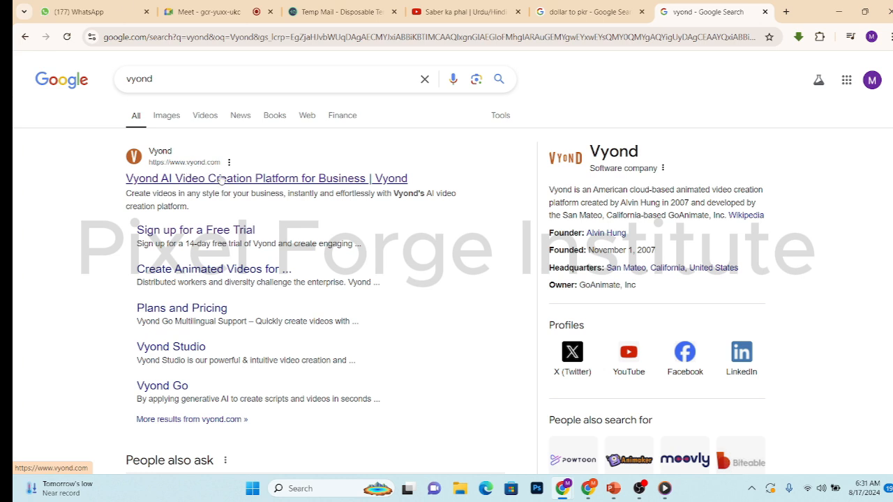
click(221, 179)
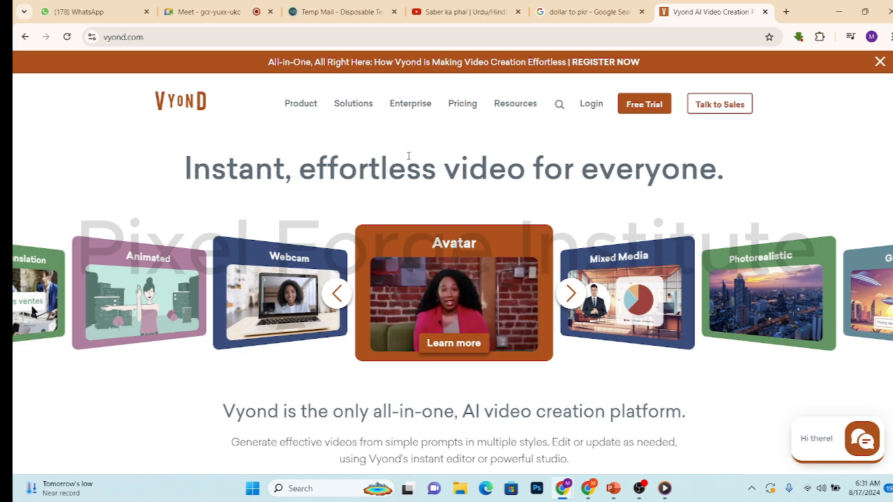
Open Vyond's Plans and Pricing page and scroll through the Essential, Premium, Professional, Enterprise and Agency plans
click(463, 113)
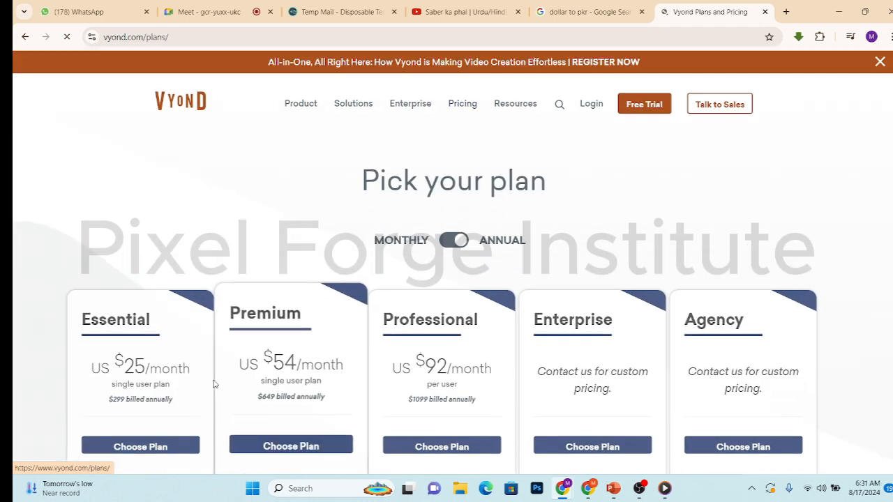
scroll(209, 366, down, 1)
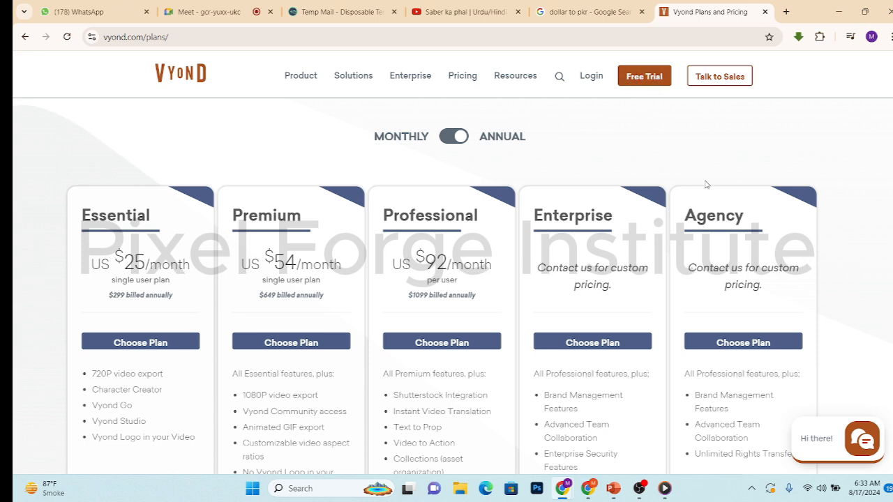
Log out of the existing Vyond trial account from its account home
click(642, 82)
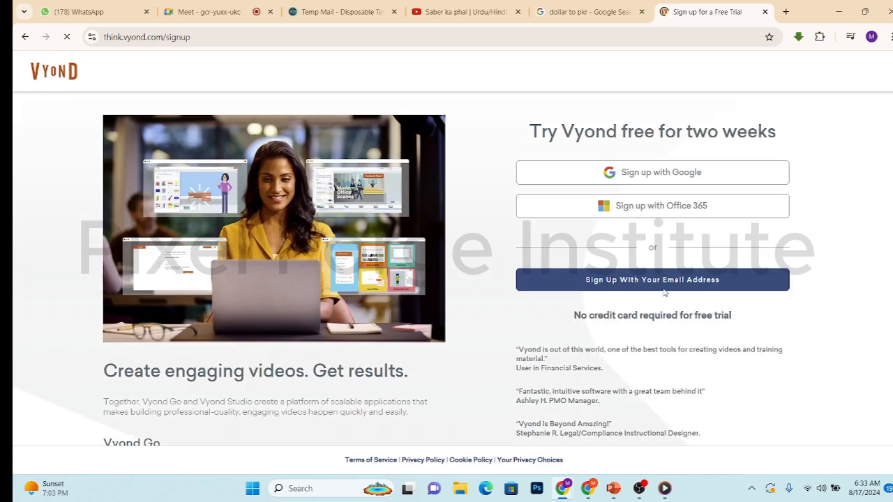
click(666, 280)
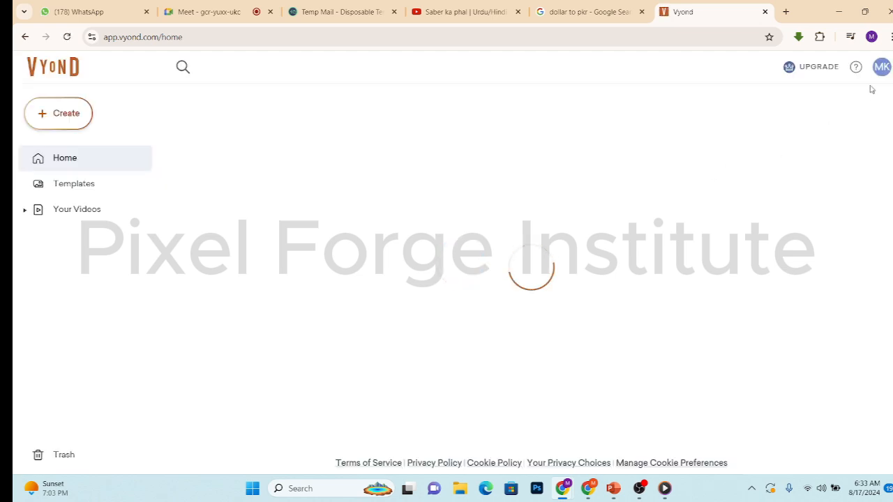
click(877, 68)
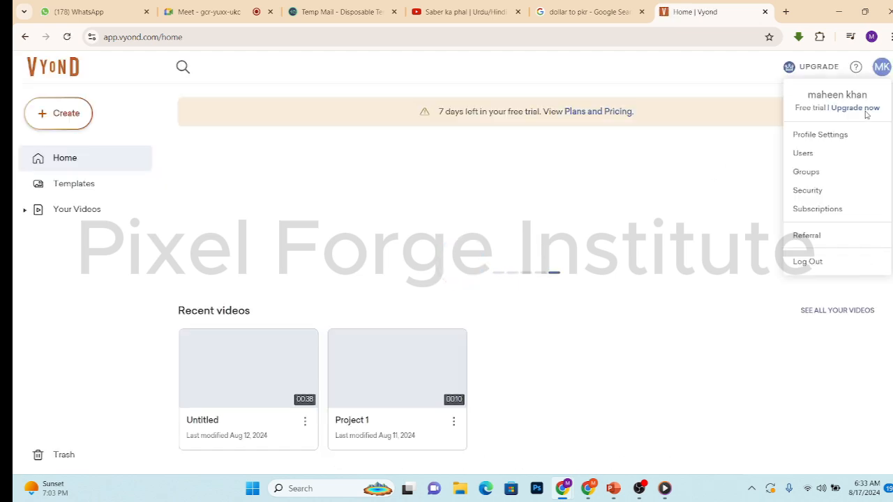
click(808, 262)
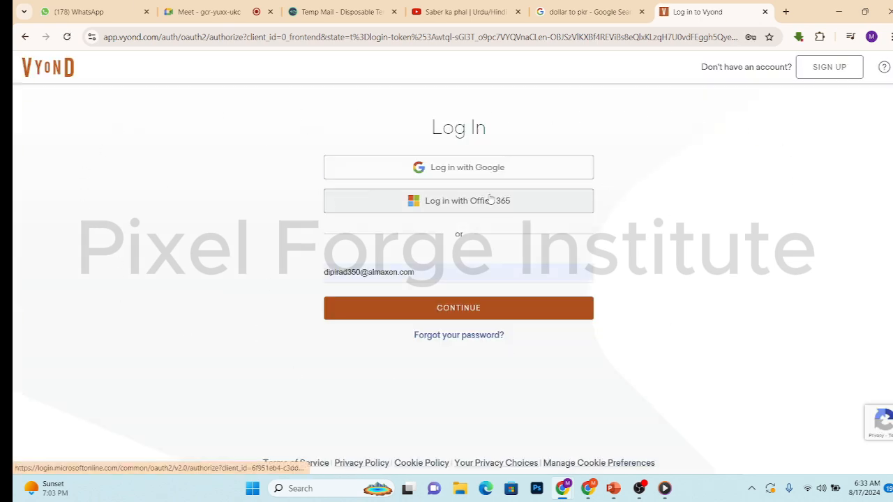
Start a new email sign-up, which reports the free trial is unavailable in this region
click(826, 70)
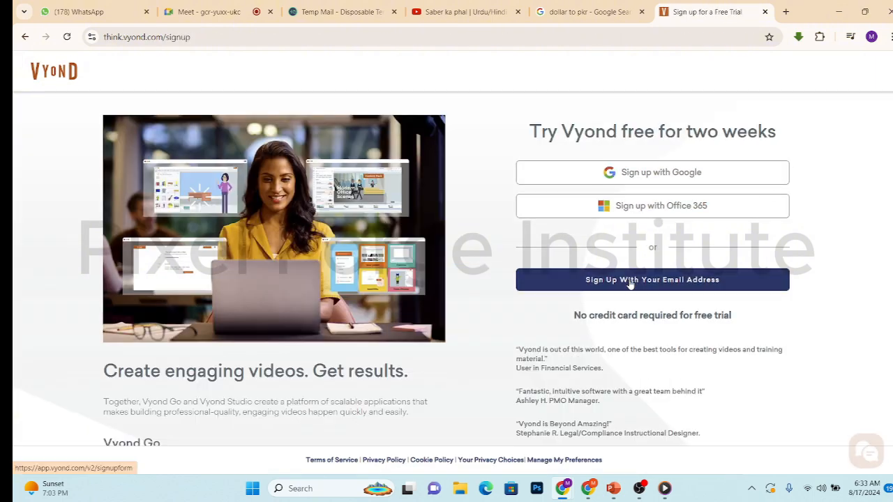
click(630, 282)
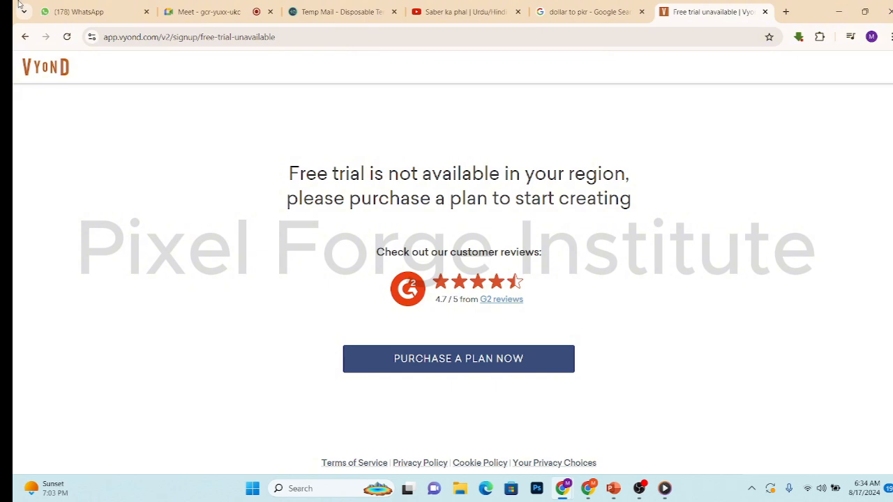
click(786, 12)
Search the web for 'whitehat VPN'
click(508, 38)
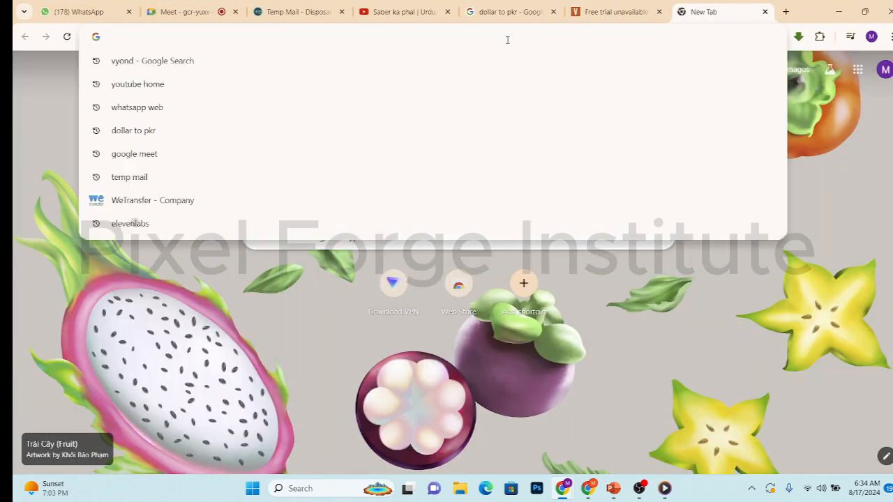
text(whith)
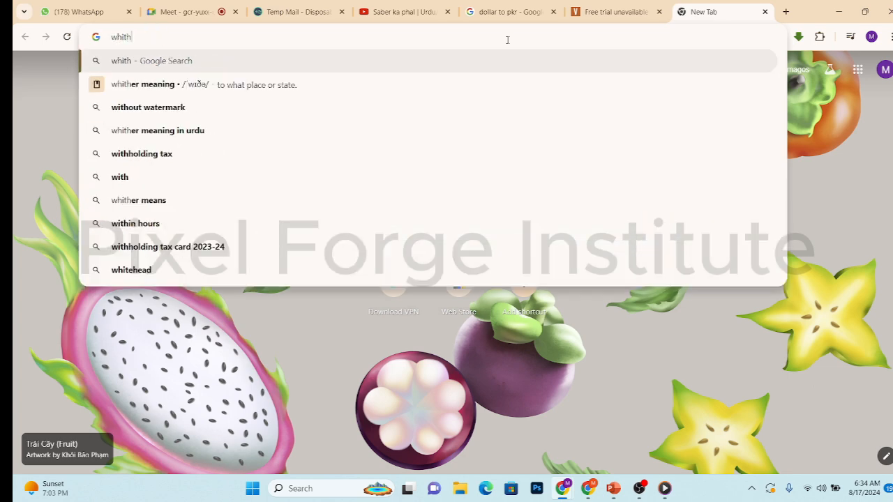
key(BackSpace)
text(ehat )
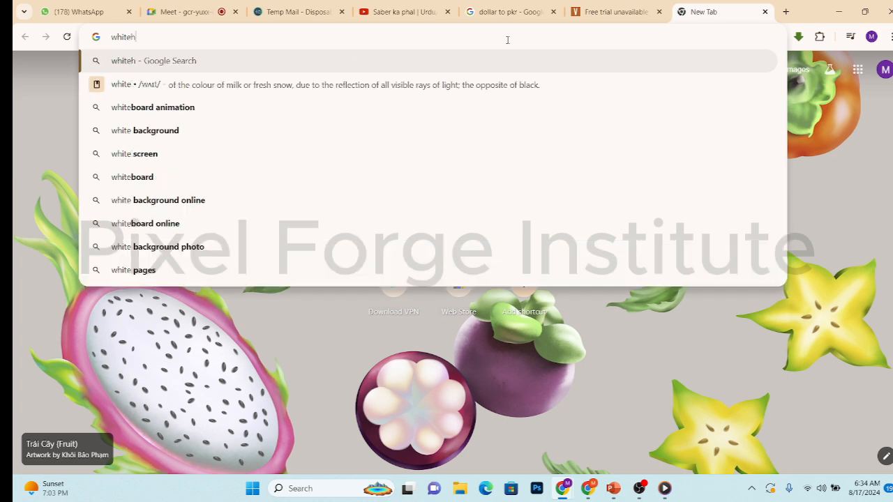
text(VPN)
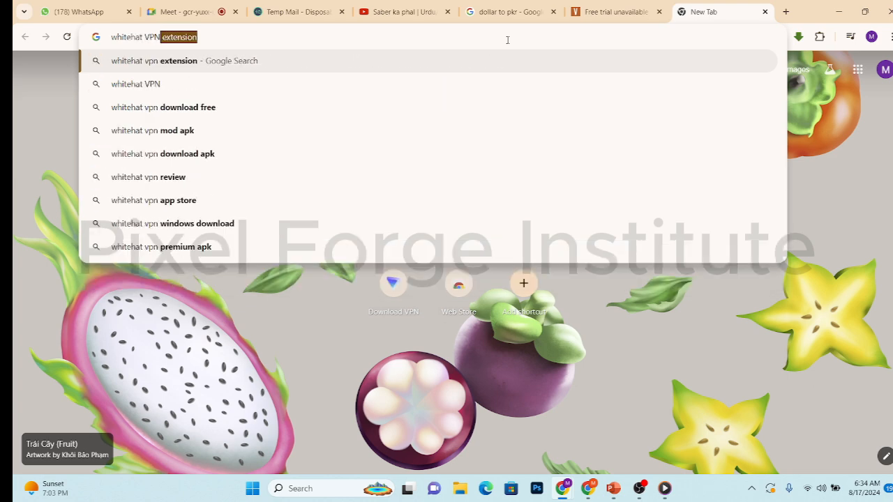
key(Return)
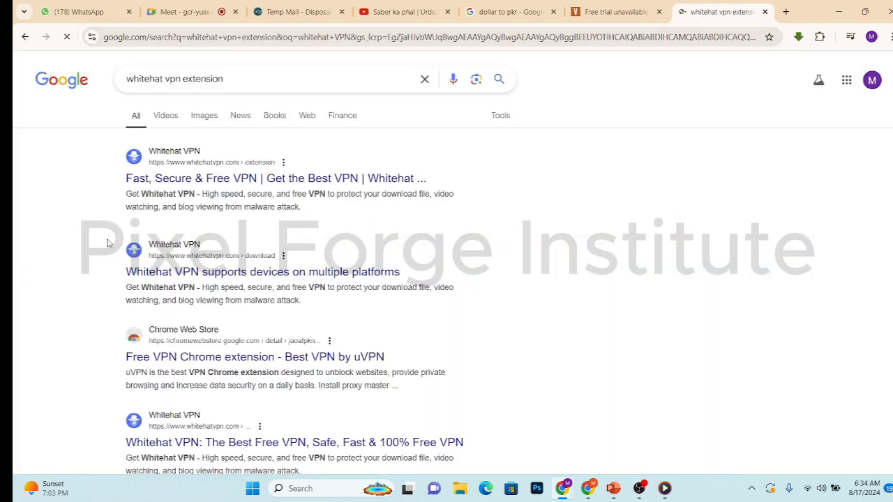
Open whitehatvpn.com's download page listing the Windows, macOS and Android versions
click(208, 443)
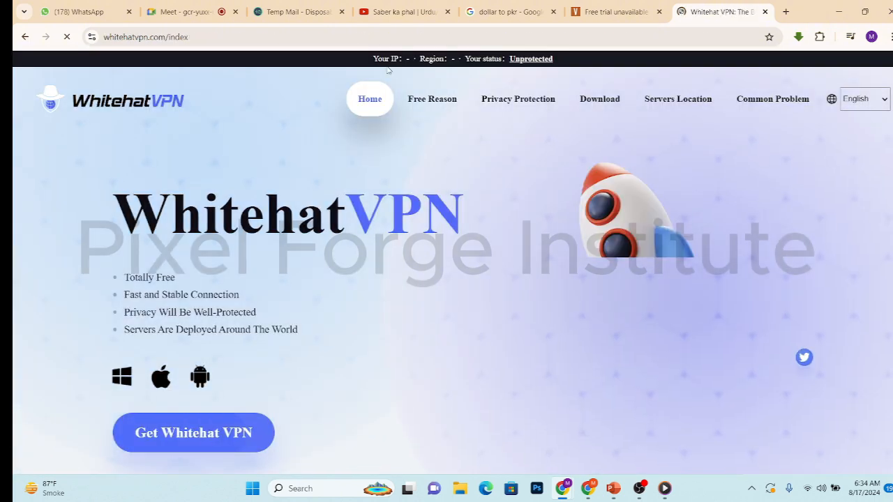
click(574, 103)
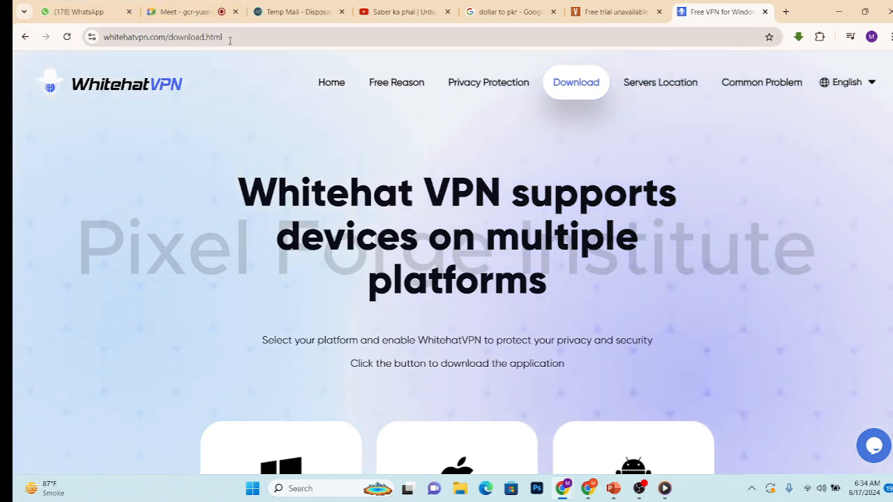
drag(227, 37, 92, 39)
click(509, 119)
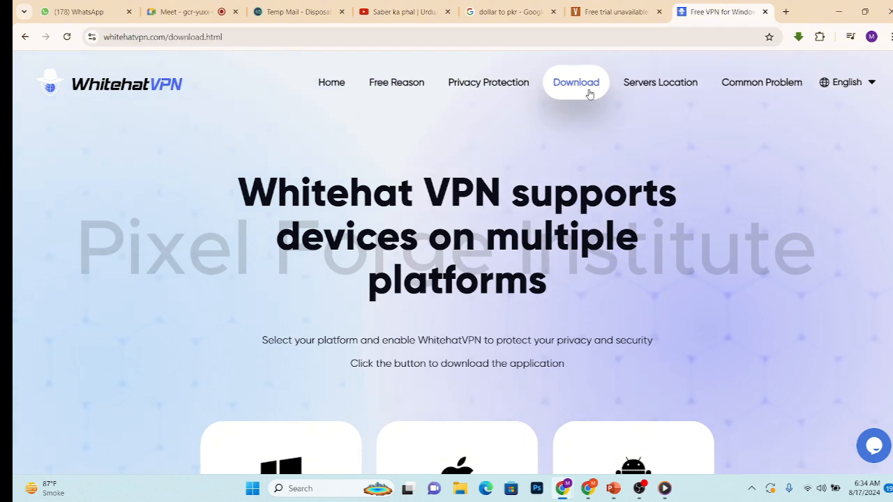
scroll(591, 185, down, 3)
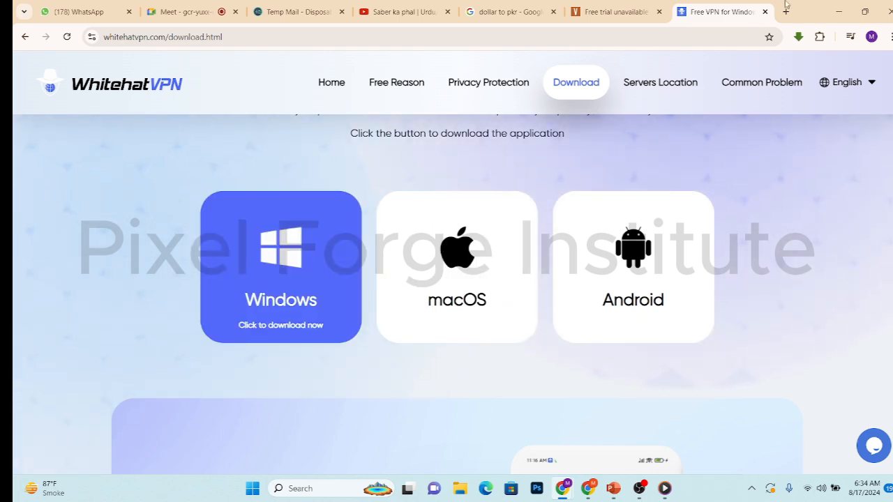
click(840, 12)
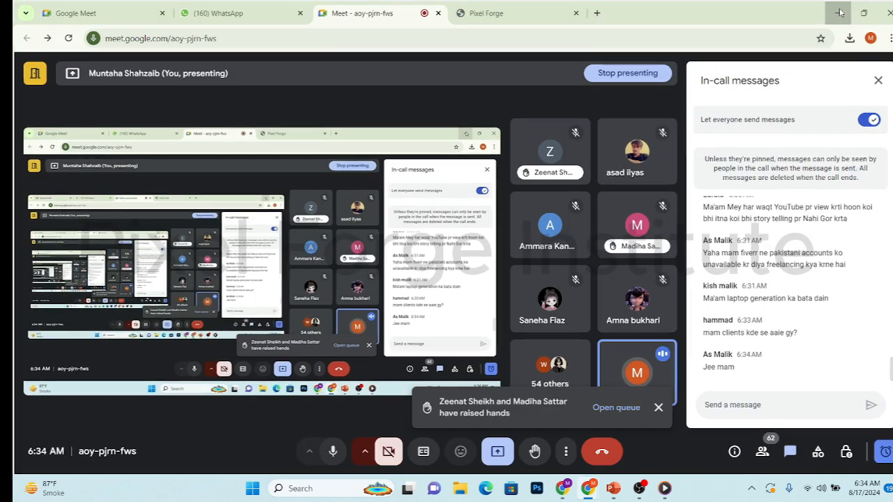
Minimize the Meet call and the PowerPoint window to reveal the desktop
click(839, 13)
click(840, 14)
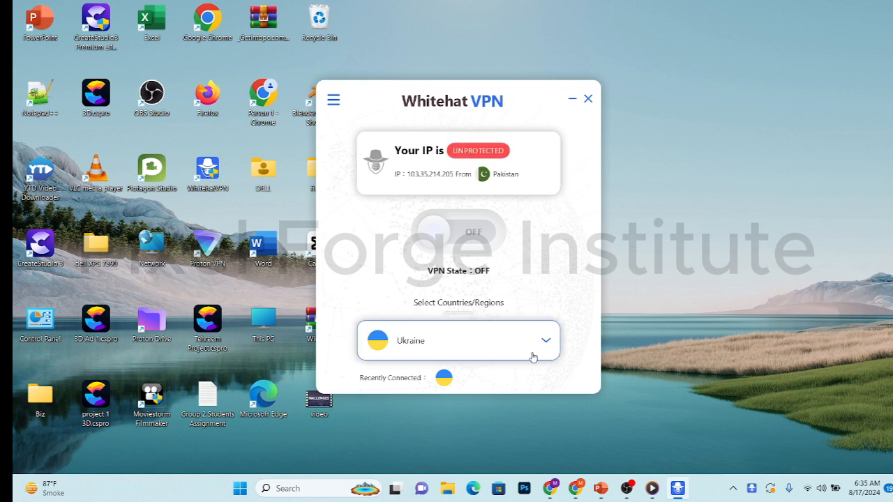
Switch Whitehat VPN on so it connects through the Ukraine server
click(461, 238)
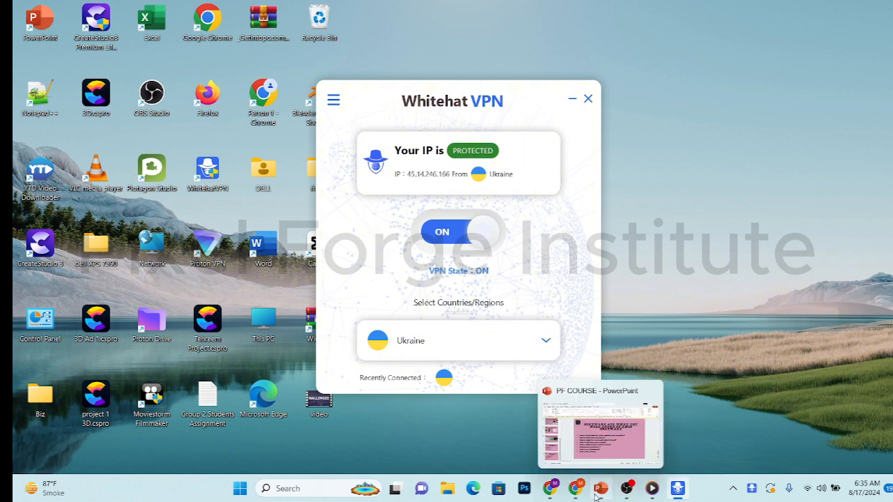
Take the Vyond tab back from the region-unavailable notice to the email sign-up form, then return to Whitehat VPN
mouse_move(550, 488)
click(516, 450)
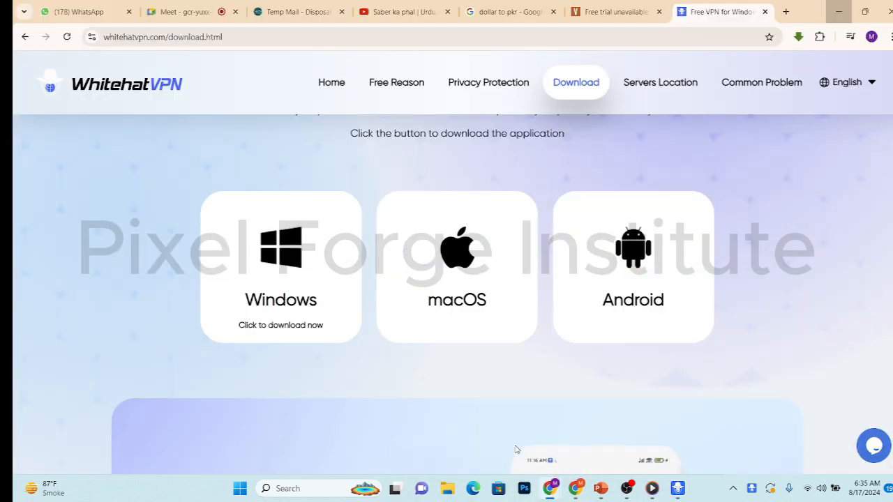
click(643, 15)
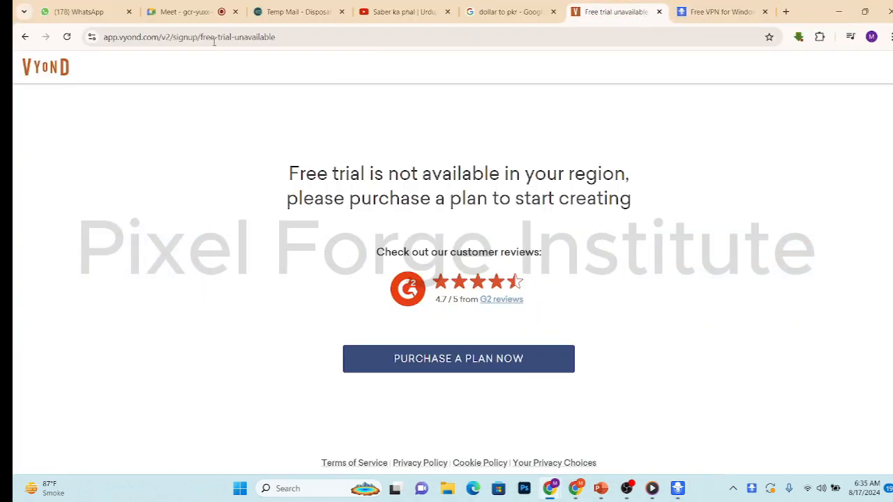
click(25, 37)
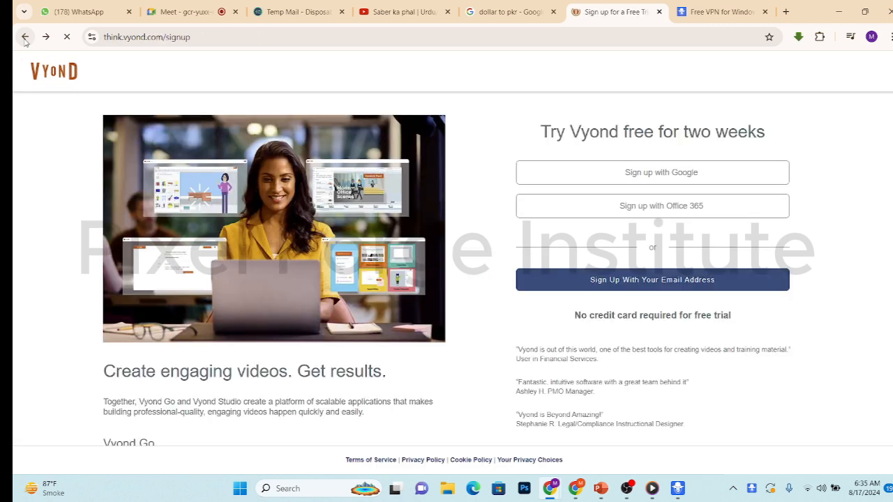
click(652, 279)
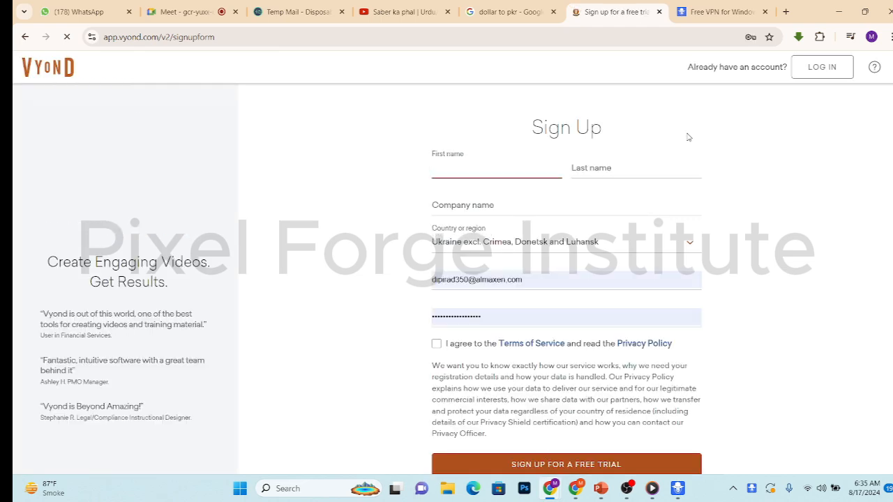
click(722, 12)
Go to Proton VPN's download page via the 'proton' address suggestion
click(209, 37)
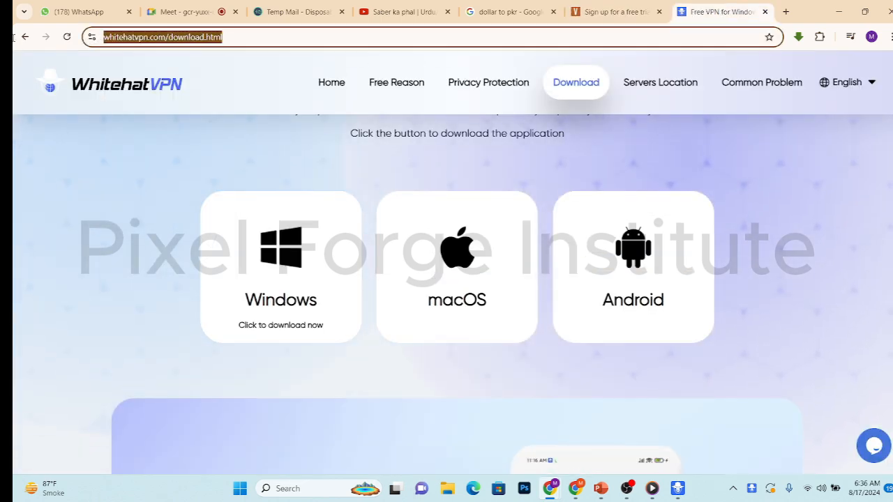
key(BackSpace)
text(proton)
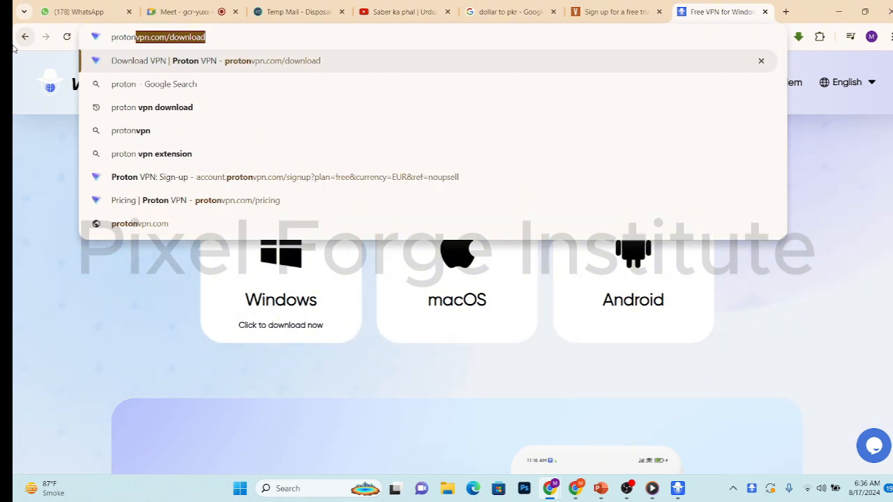
key(Down)
key(Up)
key(Return)
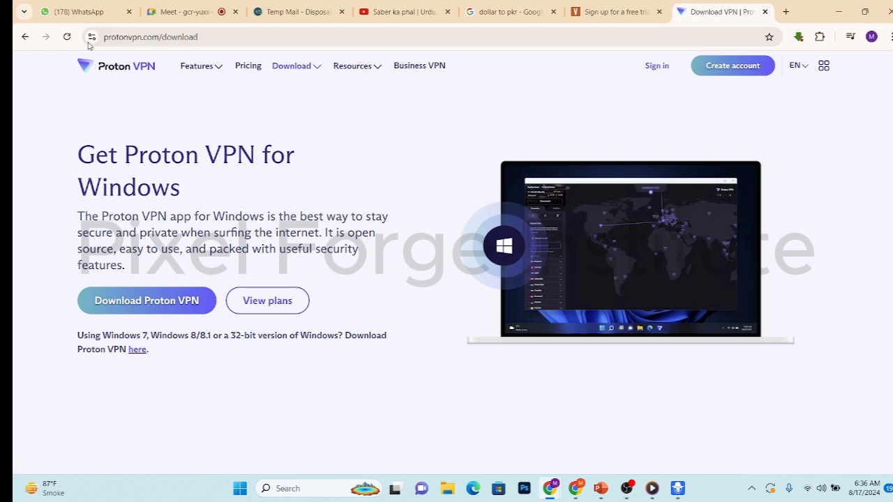
Look over Proton VPN's pricing and start the Proton Free plan sign-up
click(738, 69)
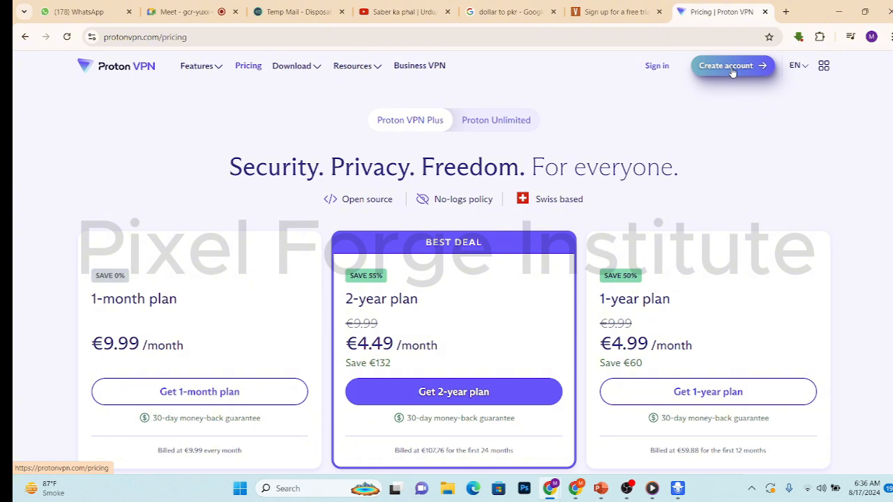
scroll(802, 174, down, 3)
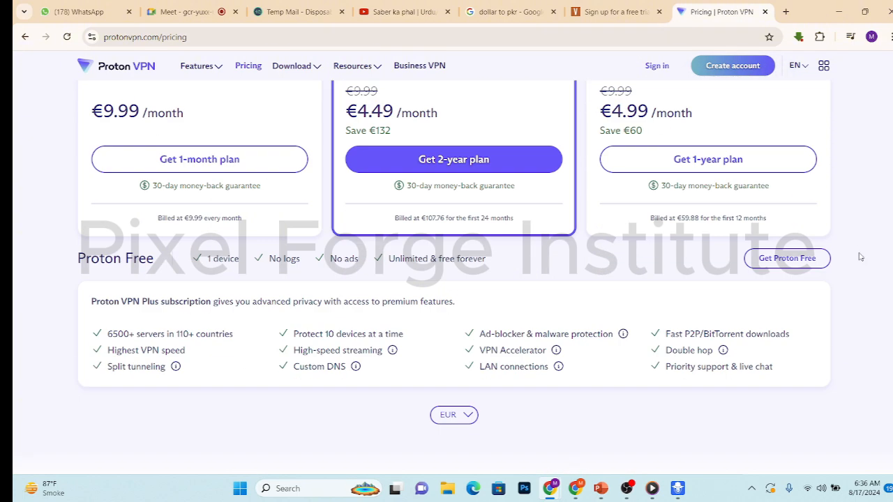
click(787, 262)
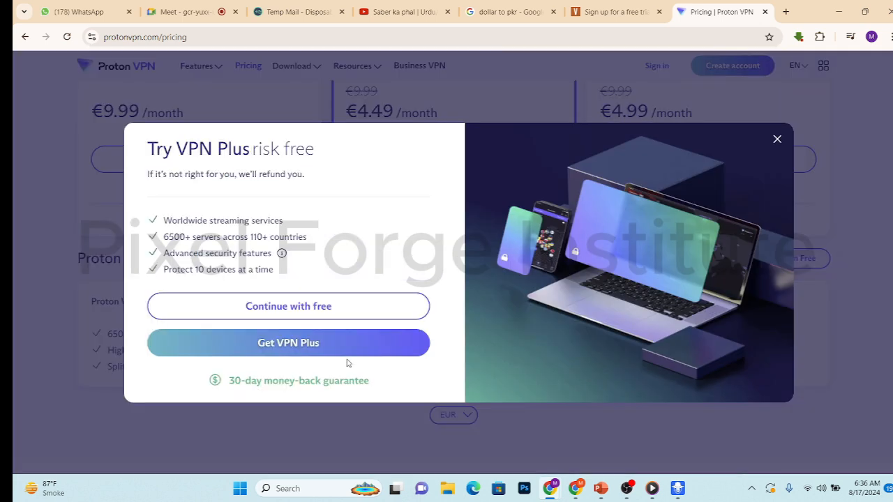
click(283, 314)
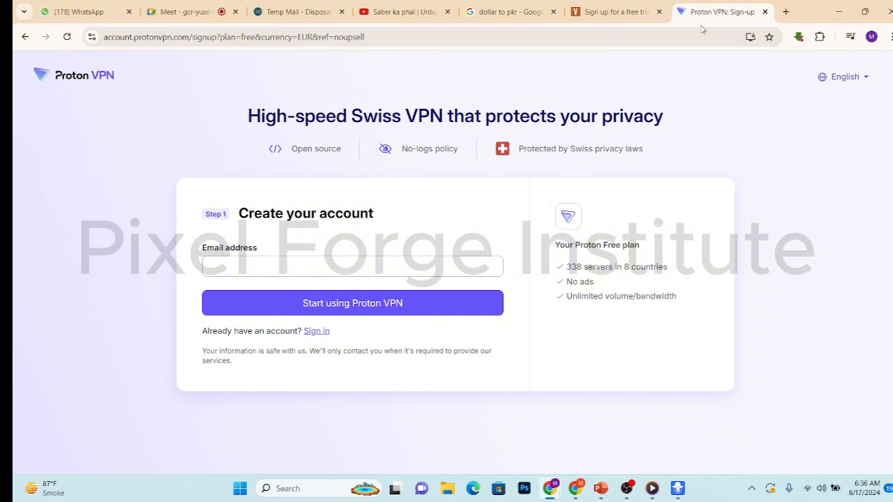
Return to Proton VPN's Windows download page, then minimize Chrome and Whitehat VPN
click(25, 36)
click(25, 36)
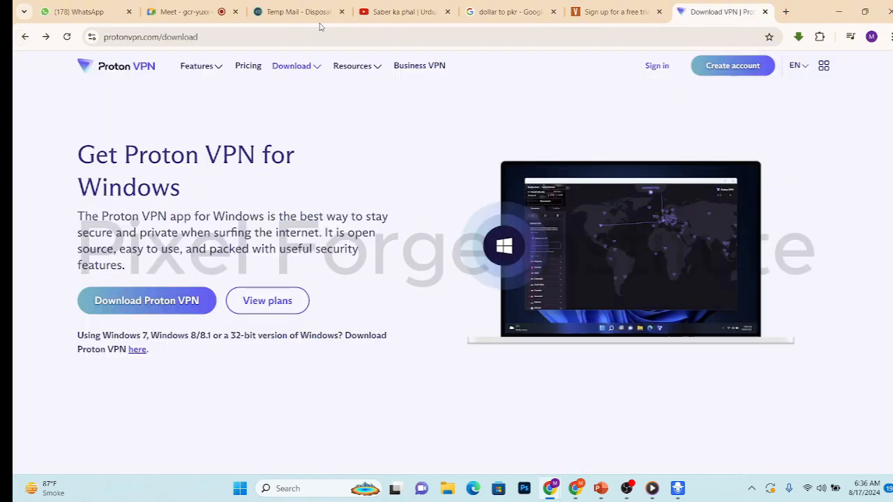
click(312, 73)
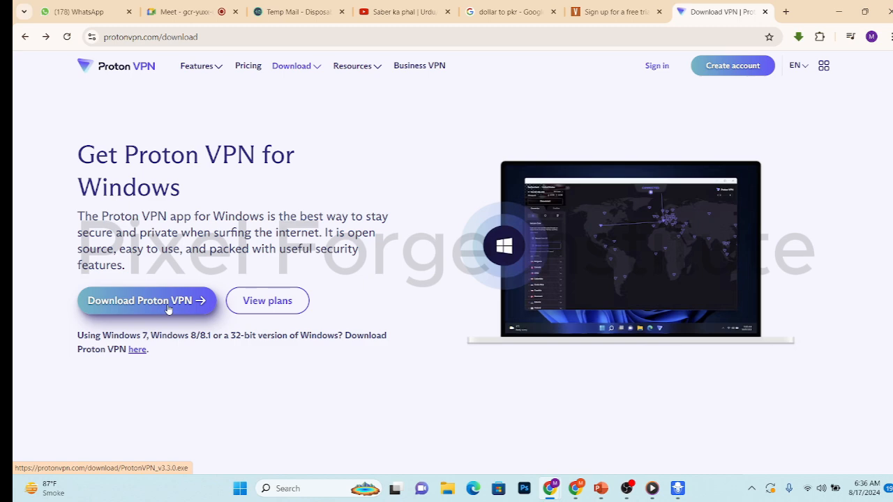
click(838, 11)
click(572, 100)
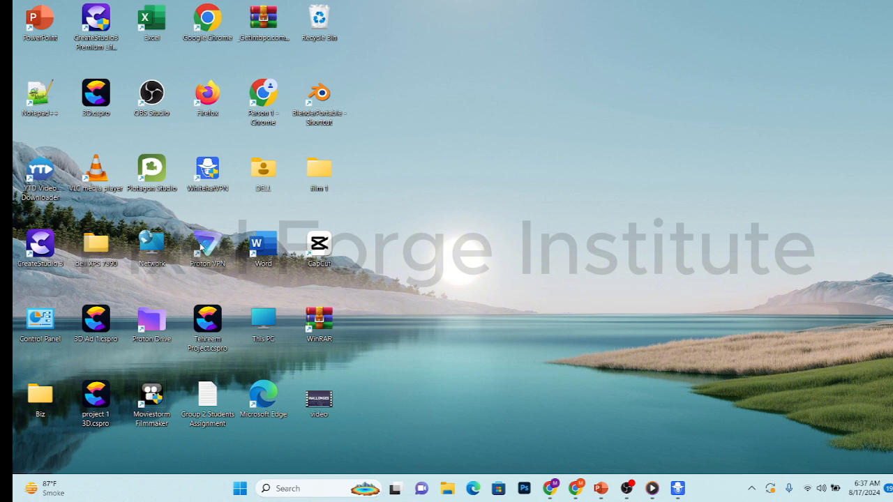
double_click(202, 248)
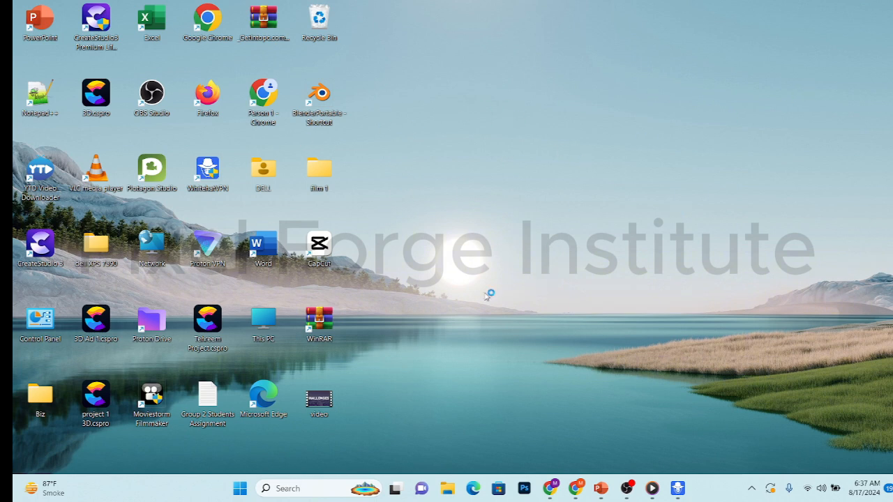
mouse_move(602, 494)
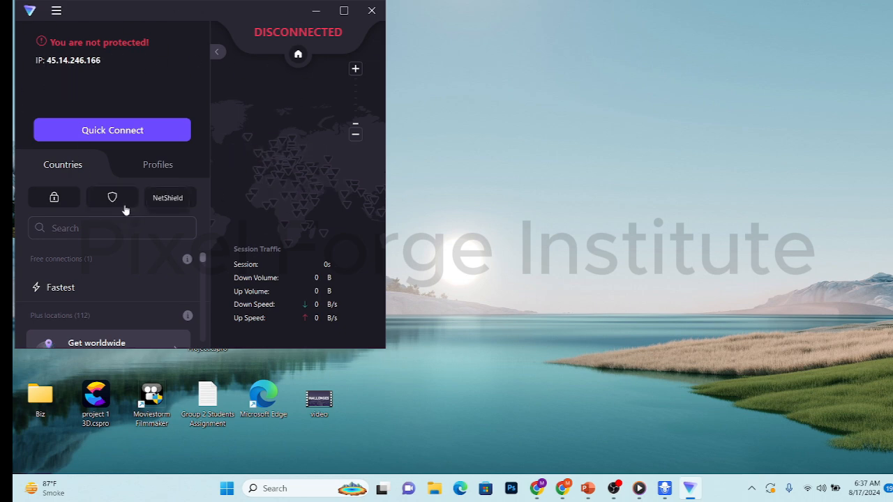
click(81, 230)
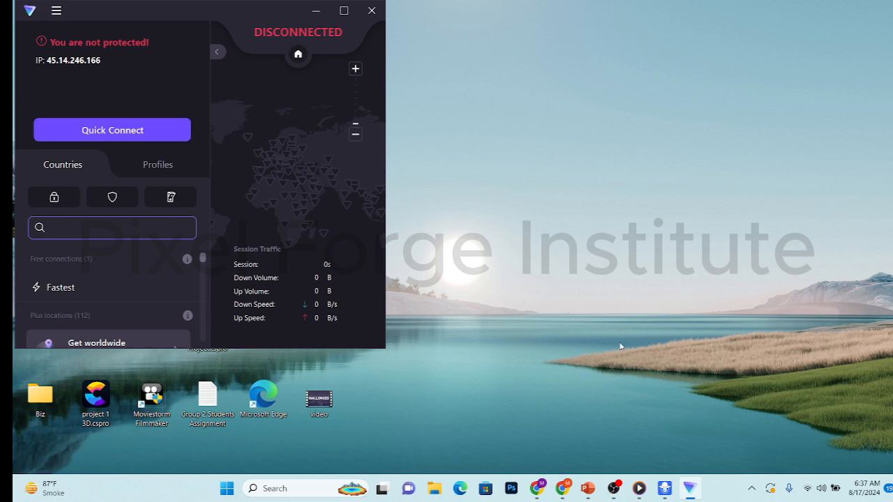
mouse_move(535, 488)
click(373, 11)
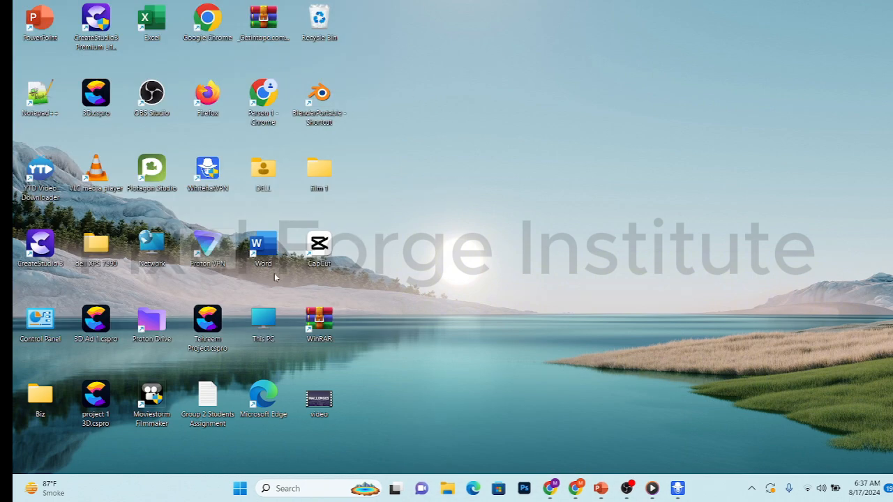
Check Whitehat VPN shows ON through Ukraine, then bring back Chrome's Vyond Sign Up tab
click(677, 489)
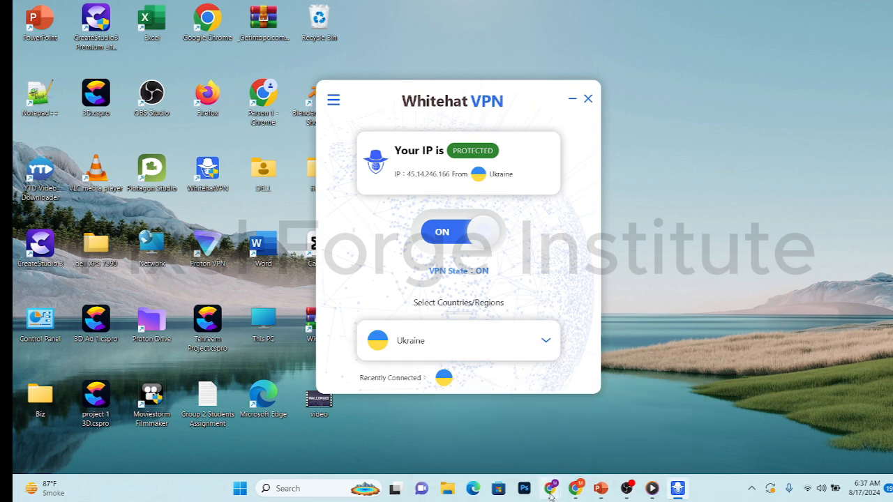
mouse_move(550, 495)
click(488, 427)
click(610, 12)
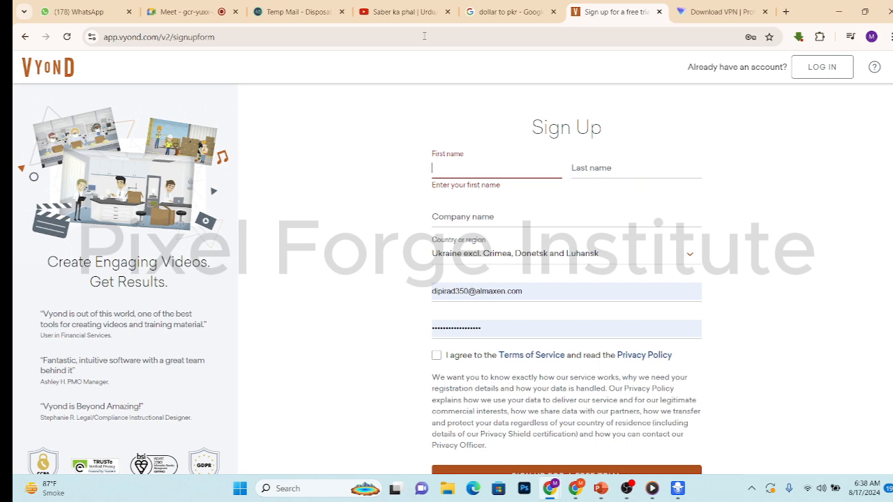
Copy the temporary address from Temp Mail and go back to Vyond's Sign Up form
click(296, 12)
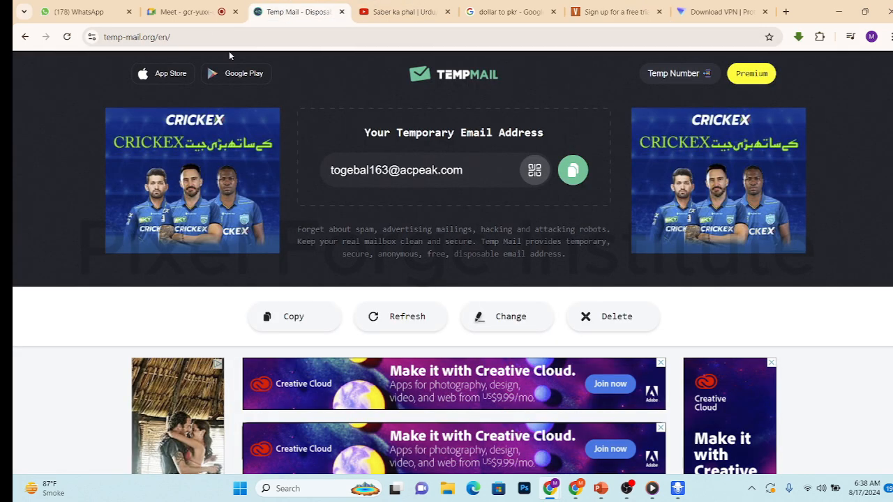
drag(183, 37, 103, 37)
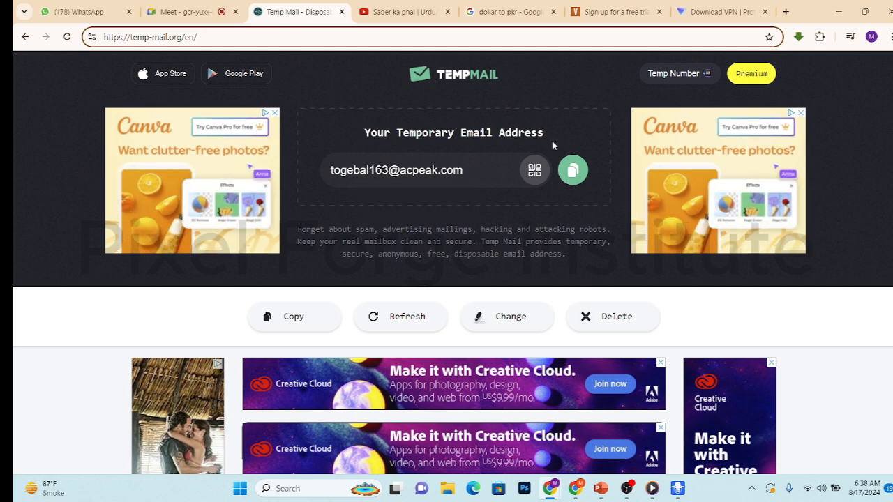
click(461, 161)
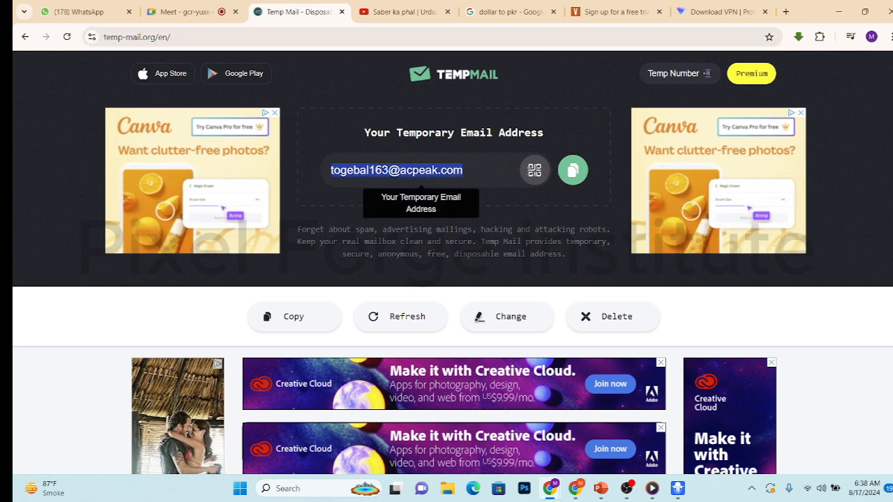
click(578, 179)
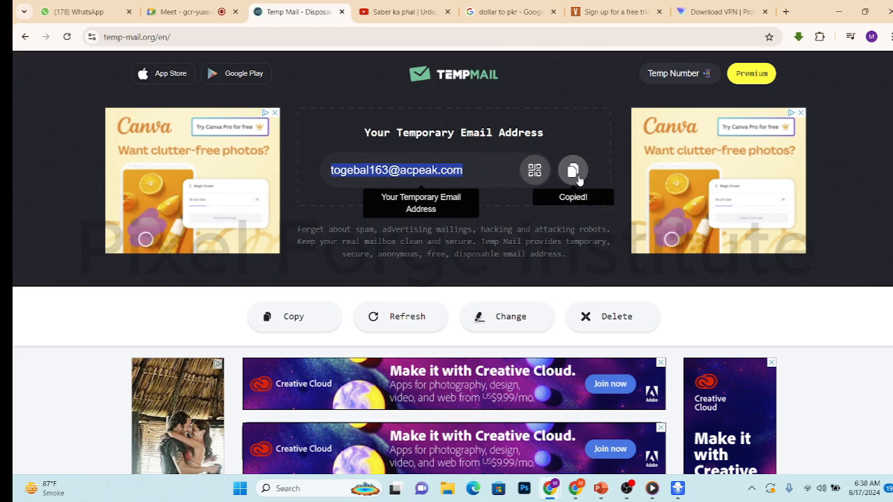
click(608, 12)
click(509, 164)
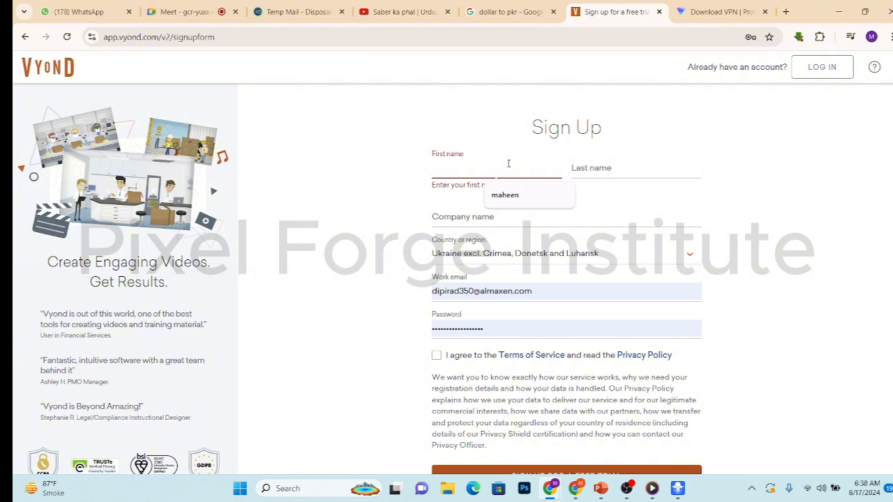
Enter the first name and replace the work email with the pasted temporary address
text(Ali)
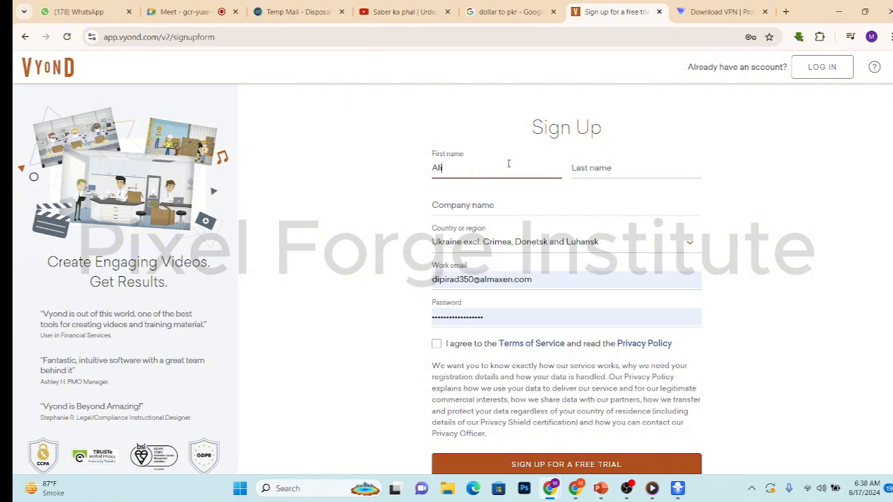
click(620, 171)
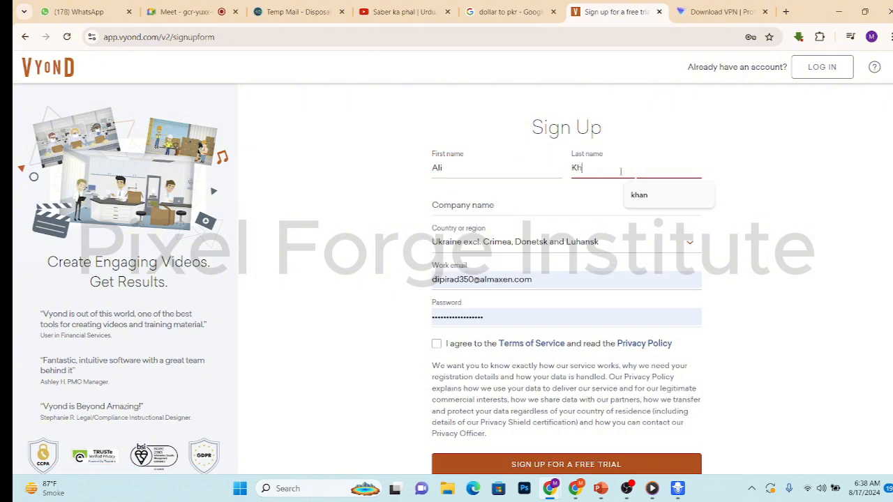
click(497, 215)
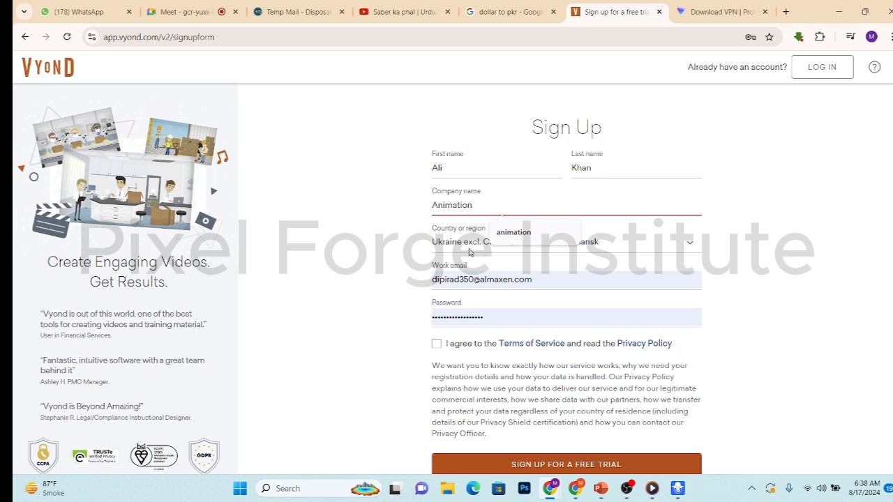
click(519, 282)
key(ctrl+a)
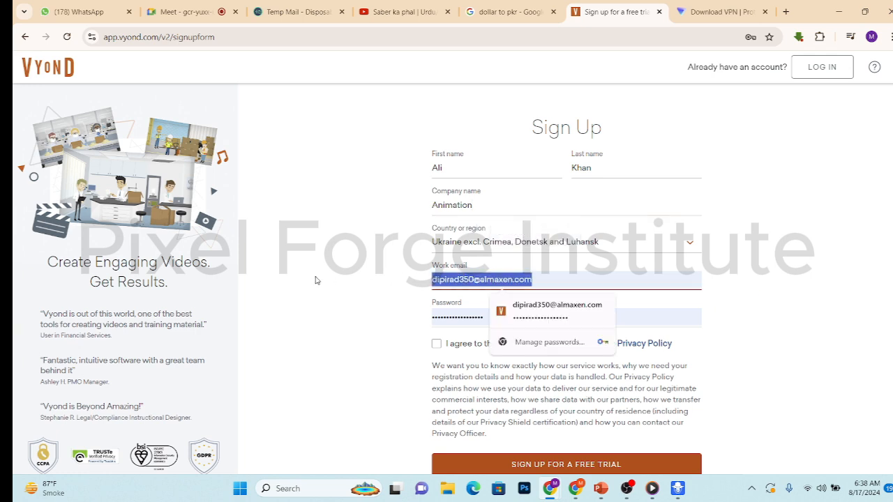
key(BackSpace)
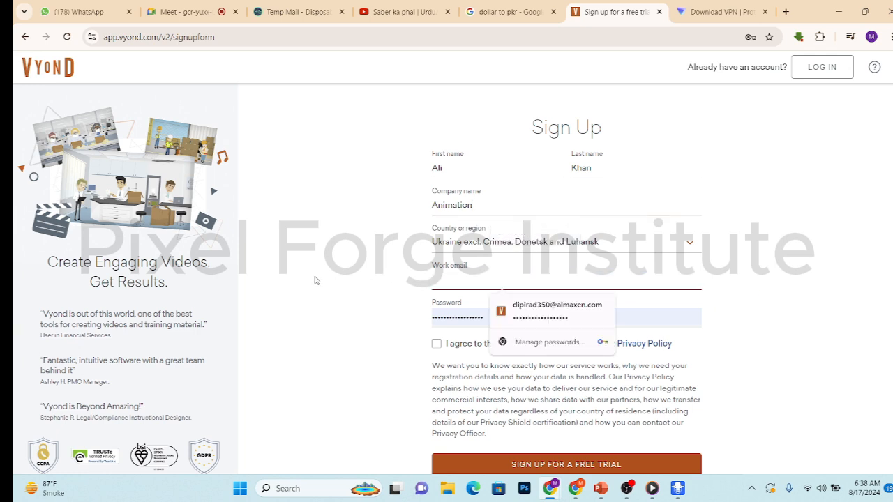
key(ctrl+v)
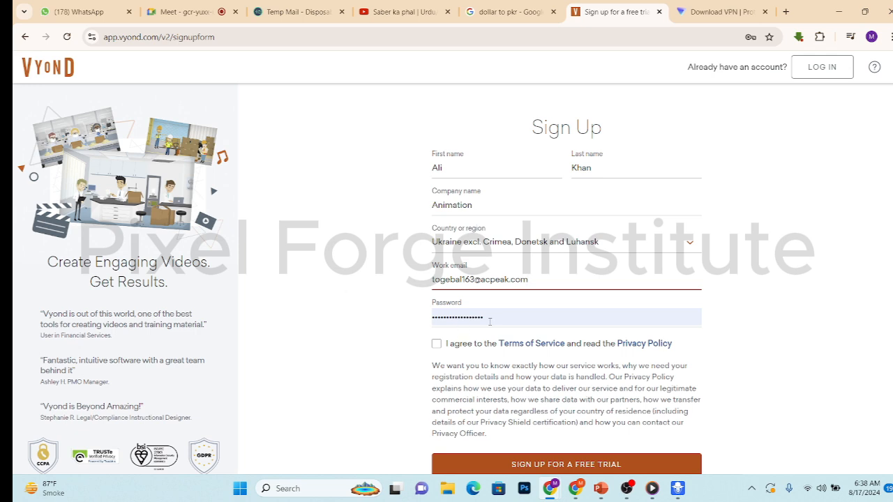
Type a new password, accept the terms, and submit the free-trial sign-up
click(490, 322)
key(ctrl+a)
key(BackSpace)
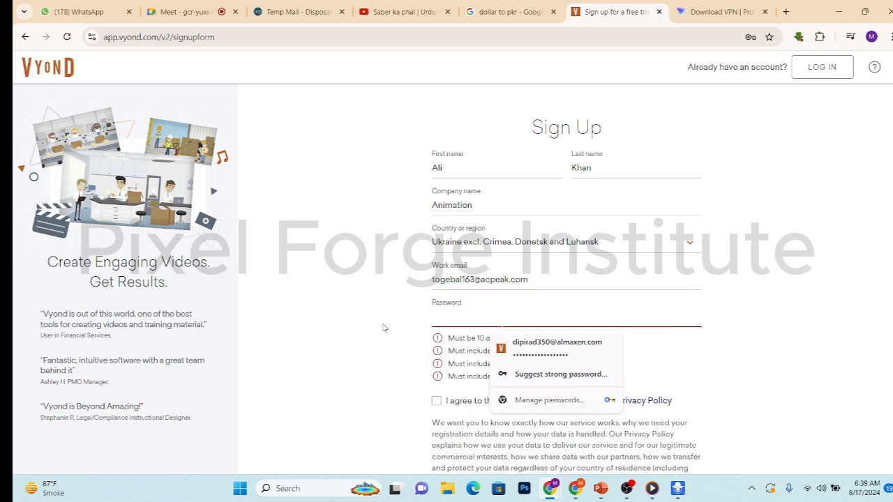
text(Al)
text(*************)
click(442, 405)
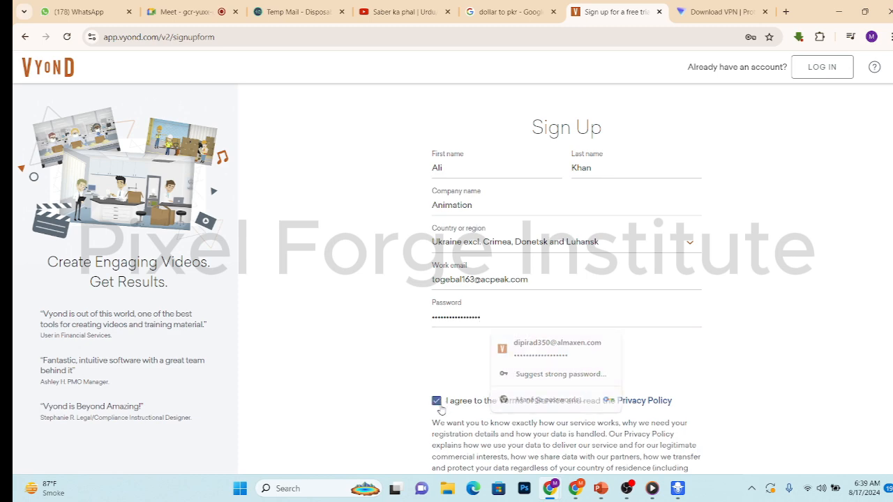
scroll(489, 409, down, 1)
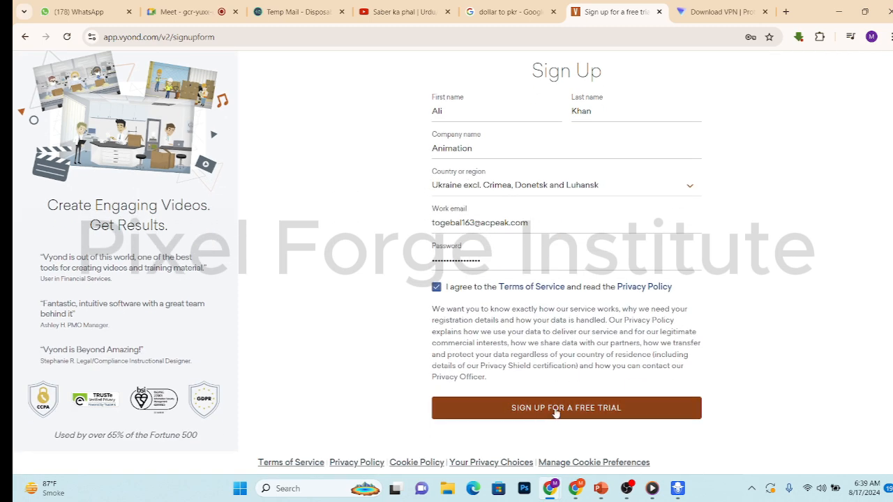
click(558, 412)
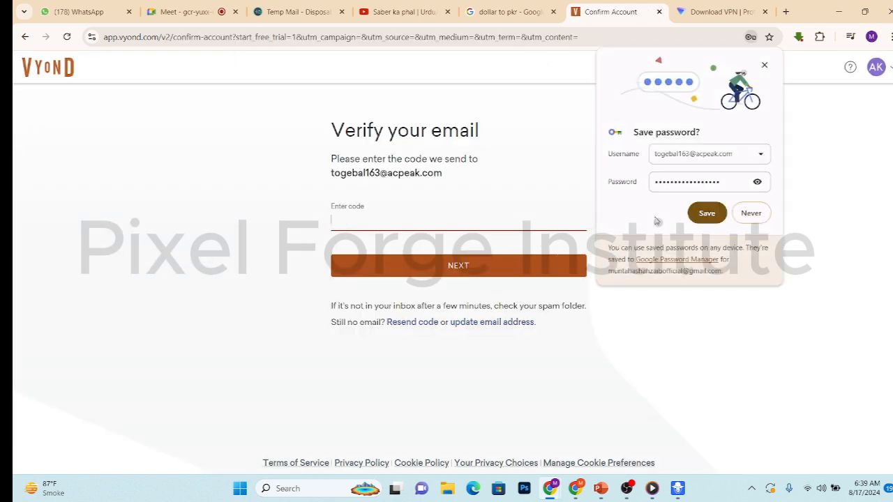
Save the new Vyond login in Chrome and read the verification code in the Temp Mail inbox
click(706, 212)
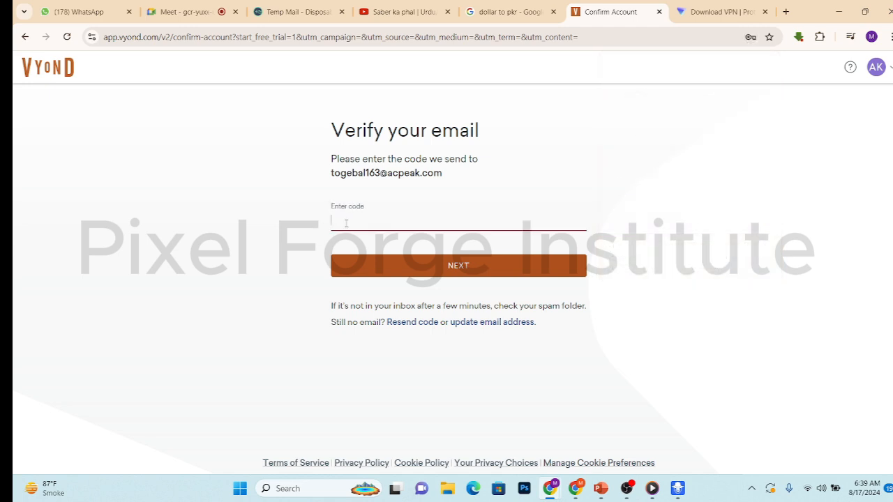
click(294, 21)
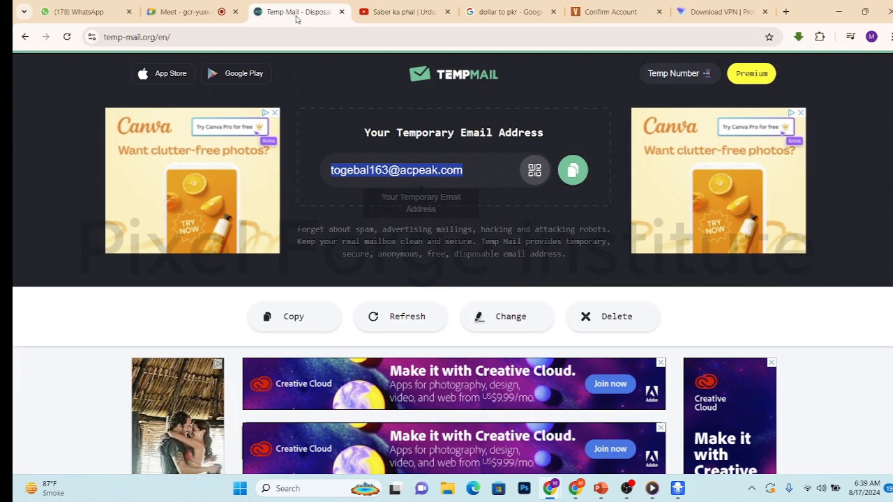
scroll(524, 229, down, 3)
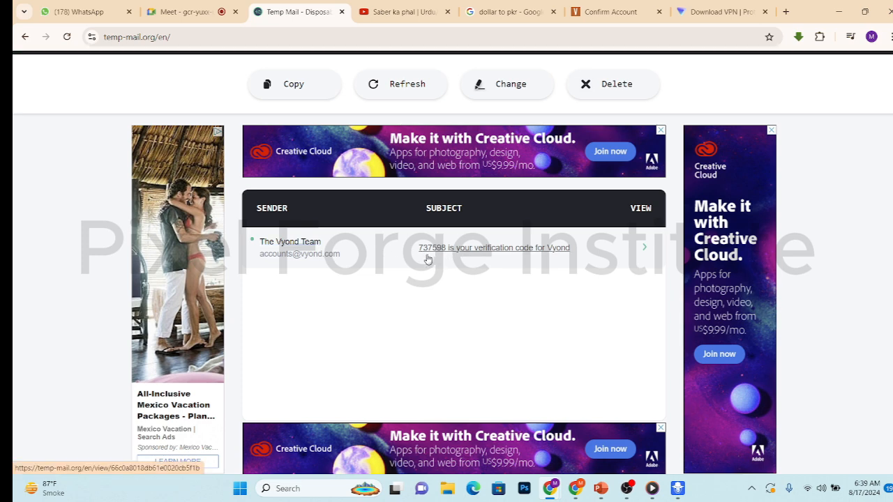
Enter the emailed verification code on Vyond's Confirm Account page
click(590, 12)
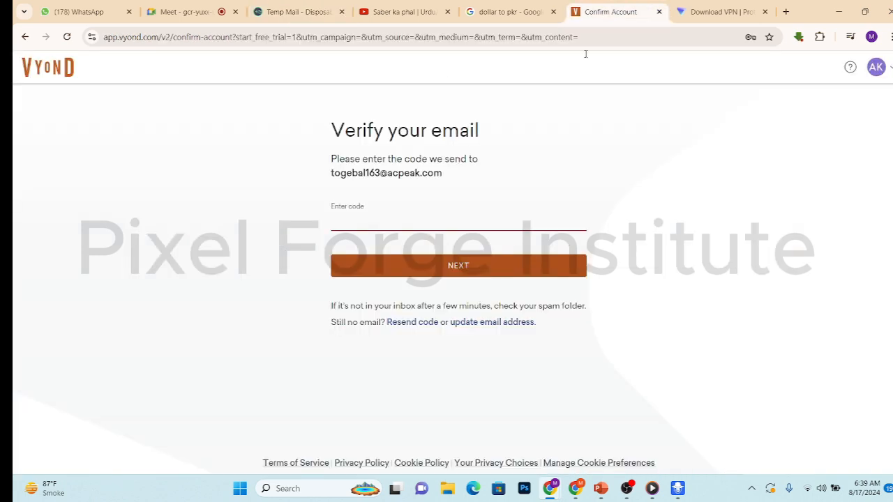
click(422, 219)
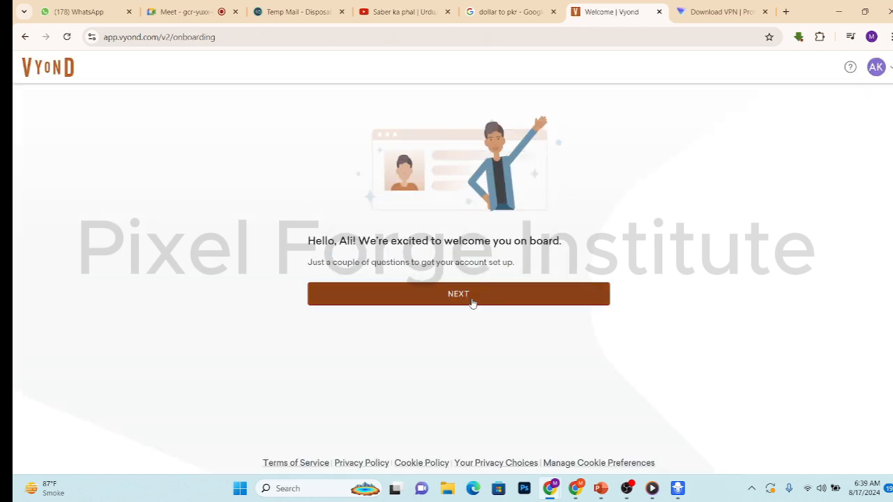
Answer Vyond's setup questions with Business / Work, eLearning / Learning and development, and organization Just me
click(472, 303)
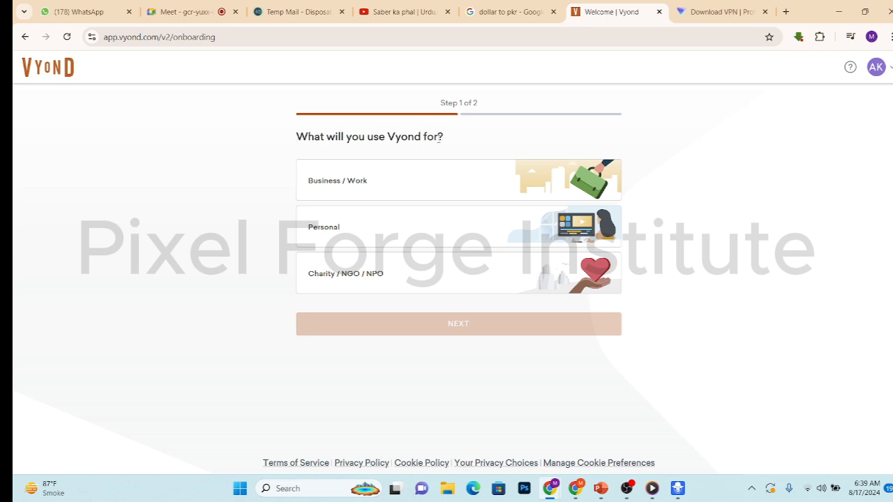
click(344, 185)
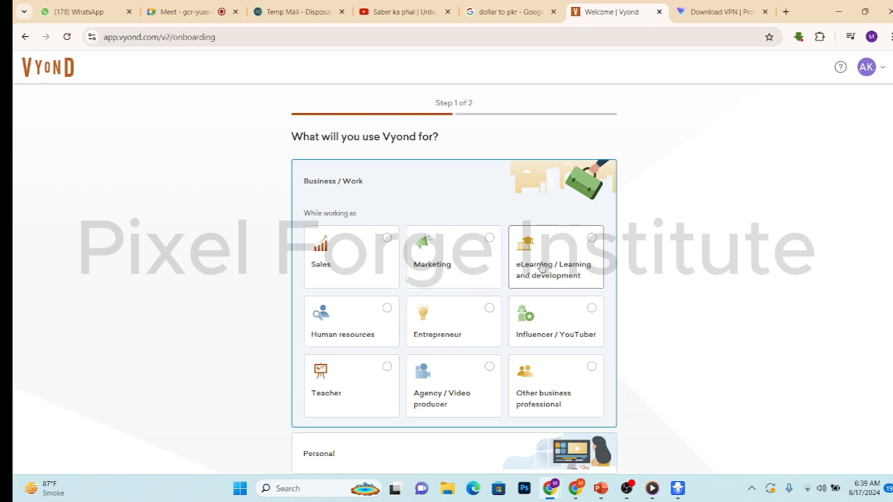
click(592, 238)
scroll(508, 296, down, 2)
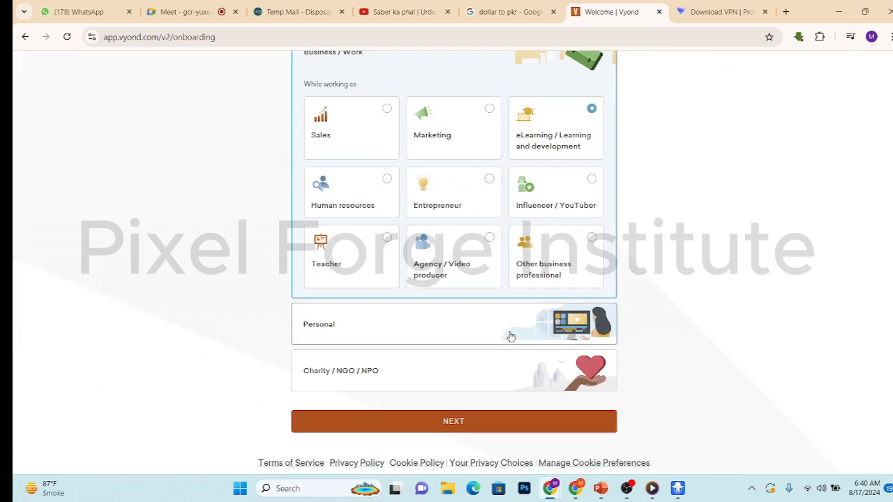
click(455, 425)
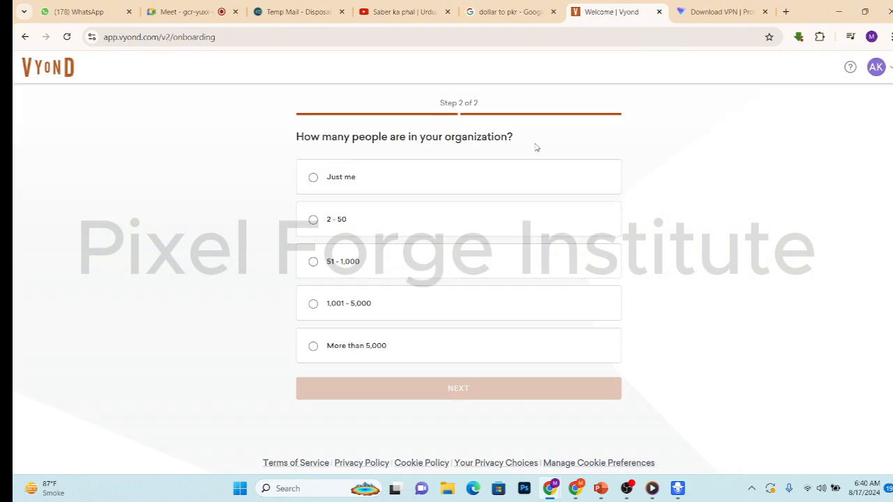
click(300, 181)
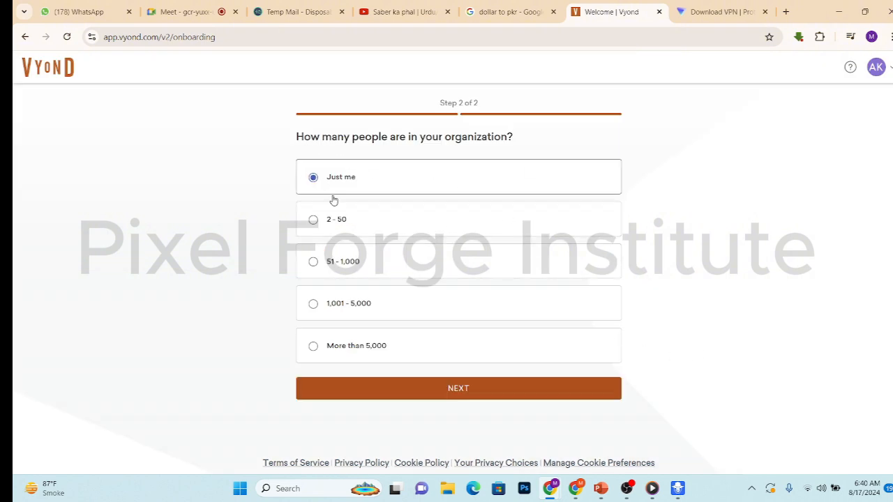
click(464, 397)
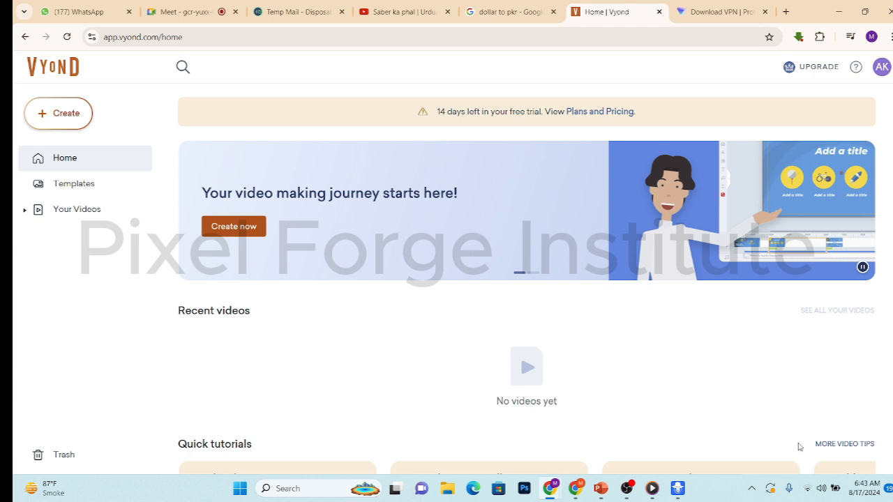
Wait for the Vyond Home dashboard to load, showing 14 trial days left and no videos
mouse_move(604, 496)
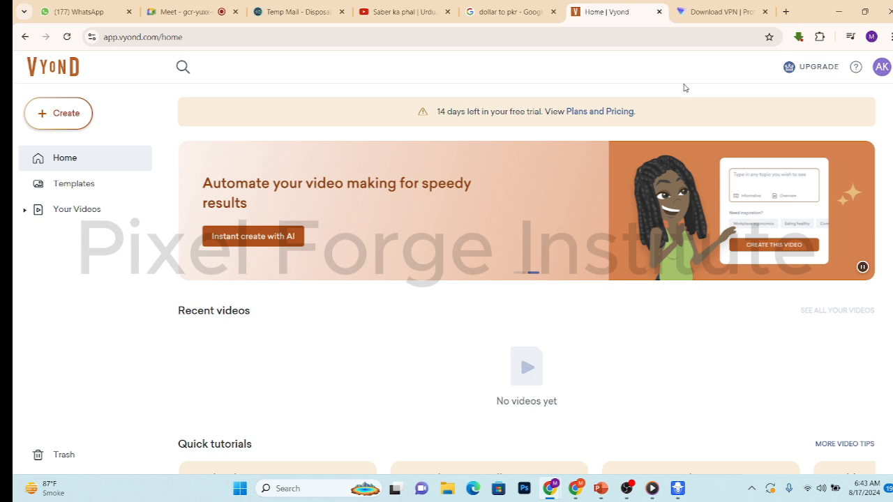
mouse_move(717, 20)
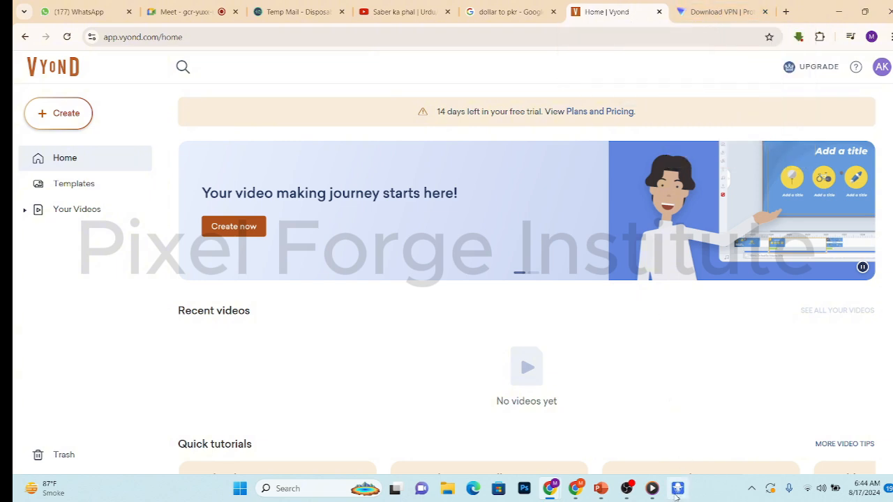
Turn off Whitehat VPN's Ukraine connection and close the VPN window
click(677, 488)
click(461, 243)
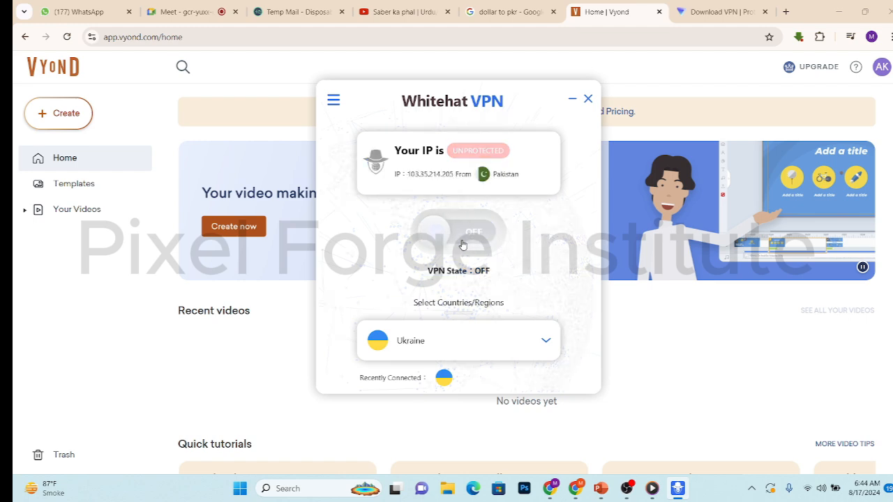
click(588, 100)
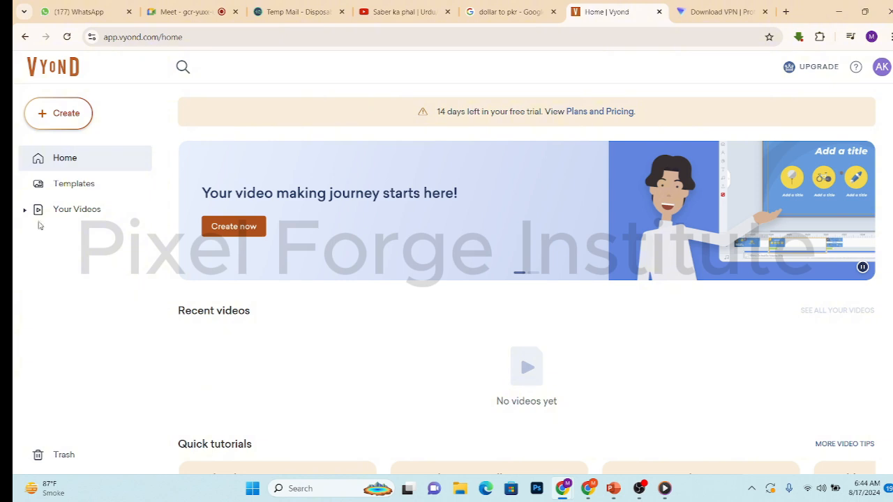
Browse the Vyond Template Library's featured templates, then go back to the home dashboard
click(90, 184)
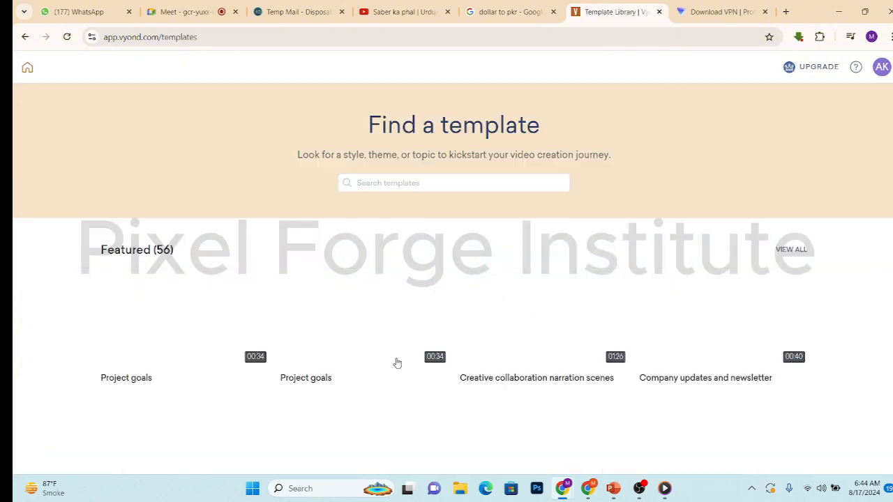
scroll(315, 343, down, 1)
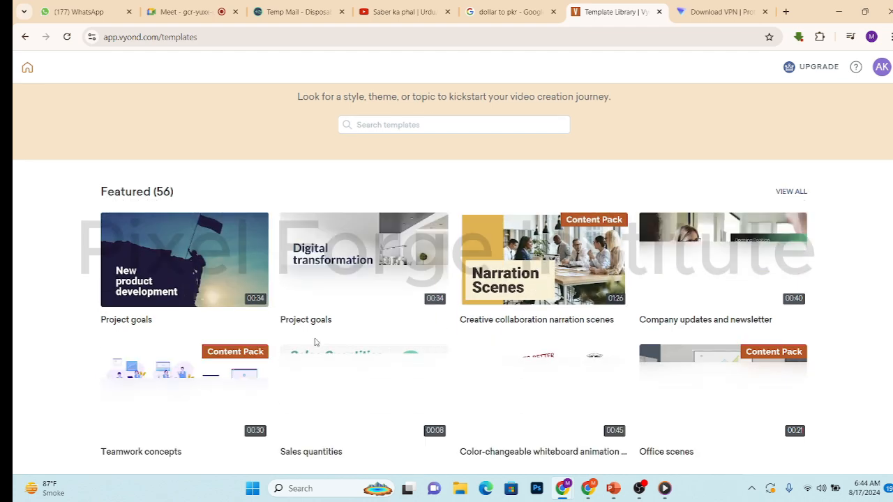
scroll(460, 416, down, 1)
scroll(461, 416, down, 3)
scroll(462, 412, up, 2)
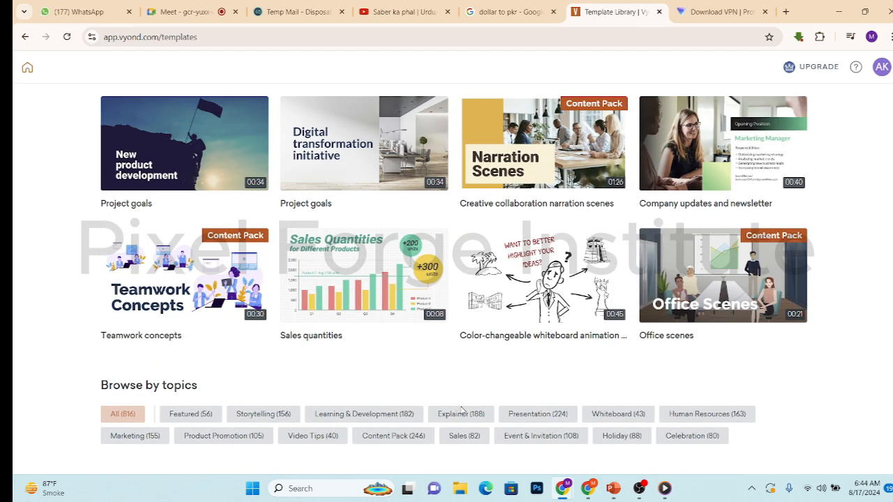
scroll(462, 413, up, 3)
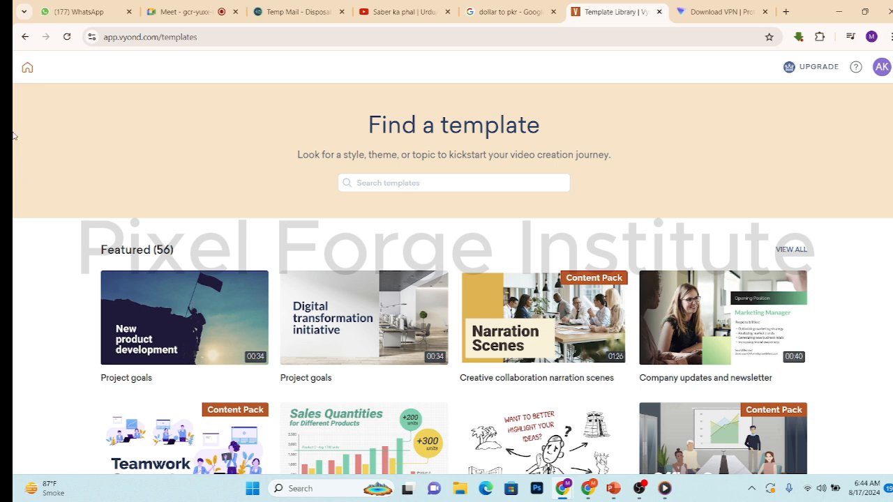
click(21, 37)
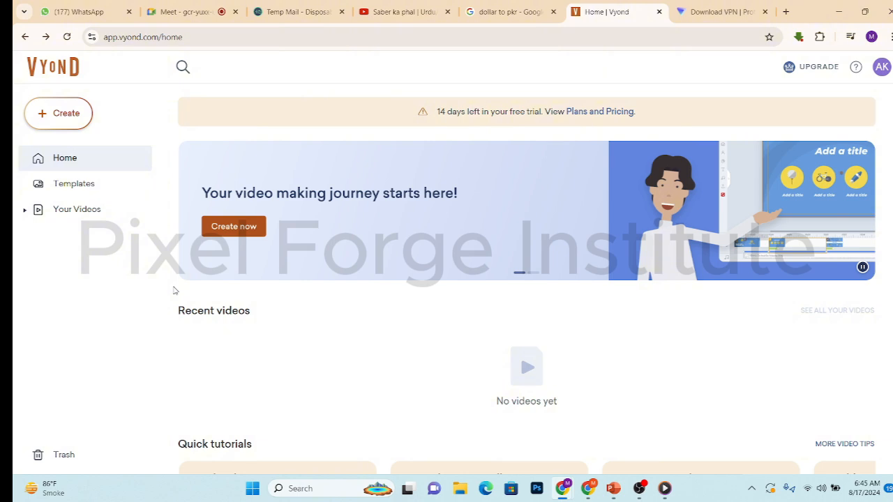
On the empty Your Videos page, select the '14 days left in your free trial.' banner text
click(74, 209)
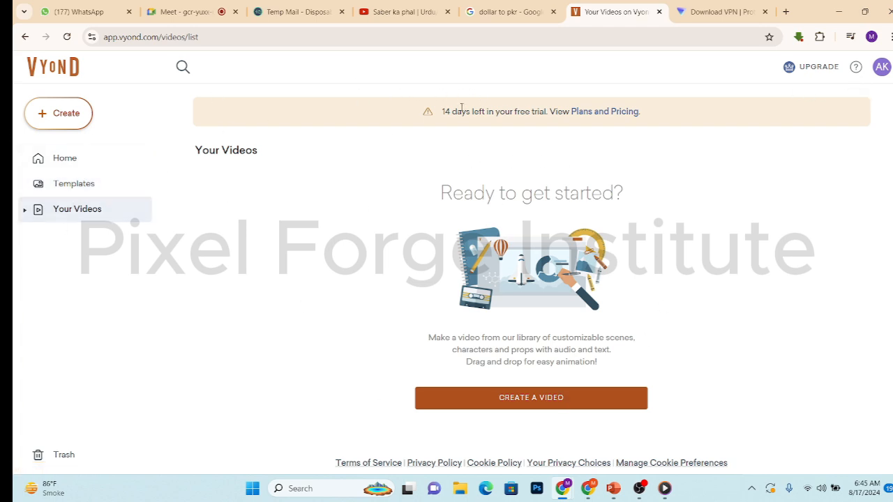
drag(444, 112, 548, 112)
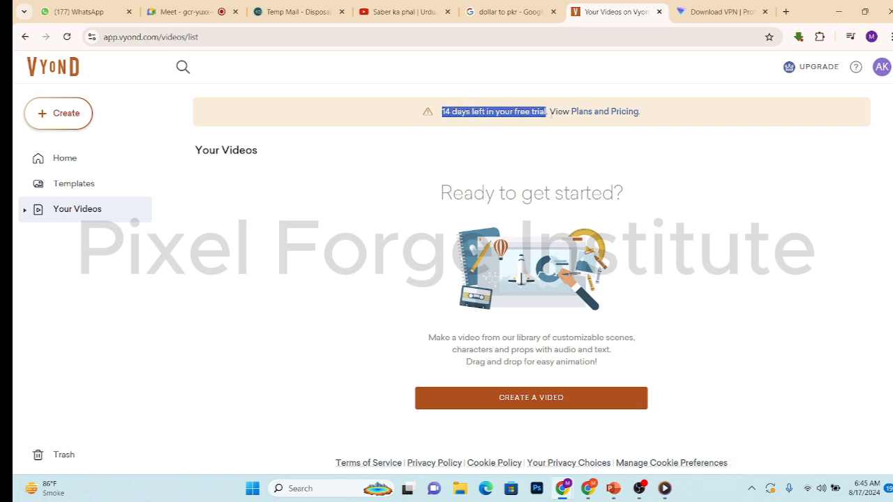
drag(551, 111, 442, 112)
View the temporary address in Temp Mail, then return to Vyond's Your Videos page
click(300, 12)
scroll(557, 171, up, 4)
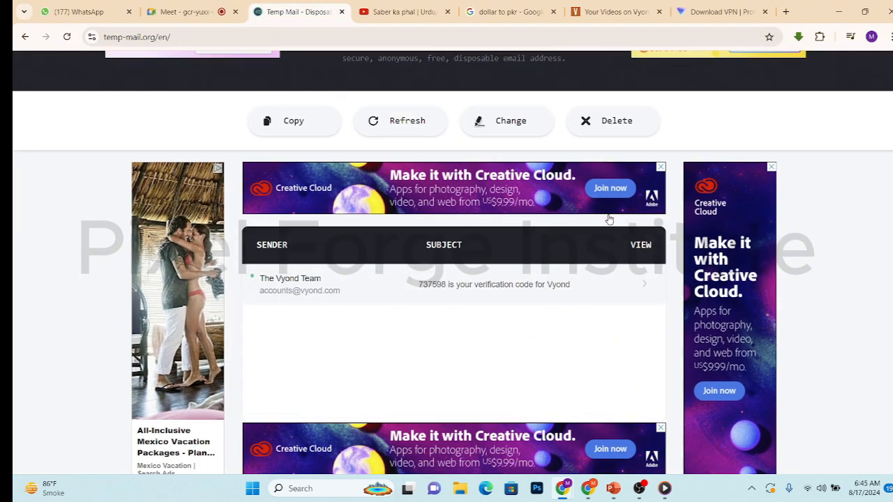
click(617, 10)
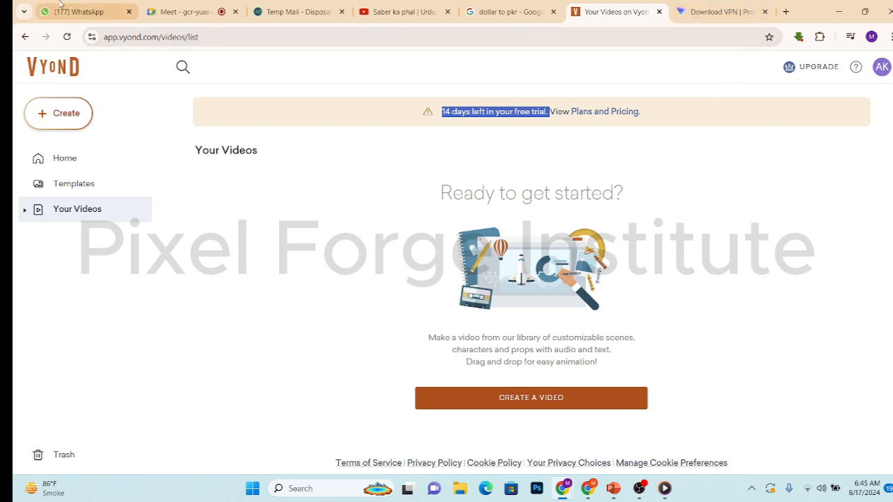
Stop presenting the screen in the first Google Meet call
click(159, 15)
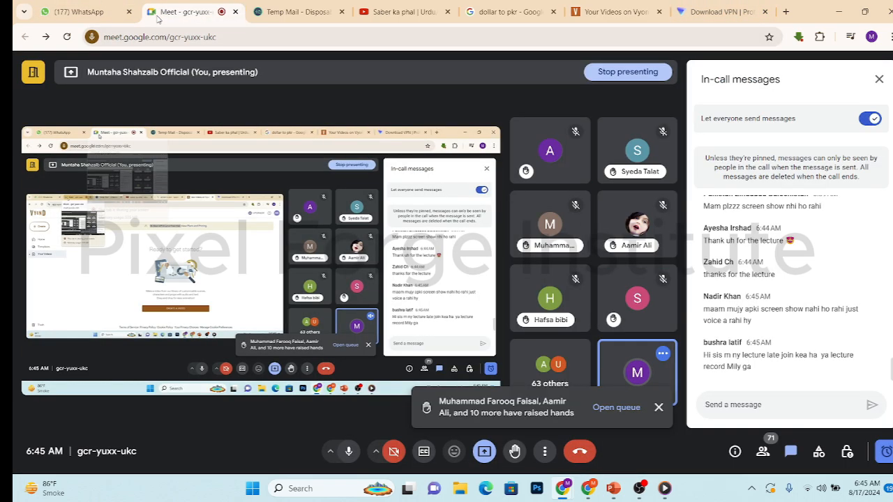
click(484, 451)
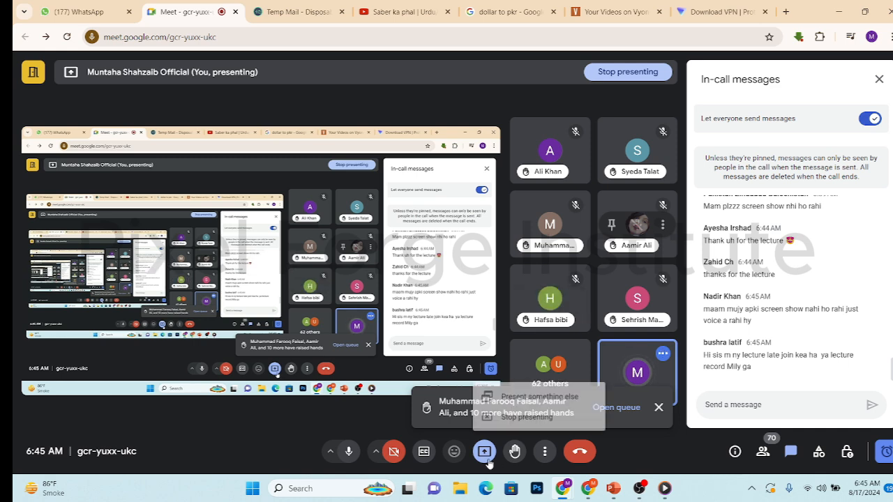
click(534, 415)
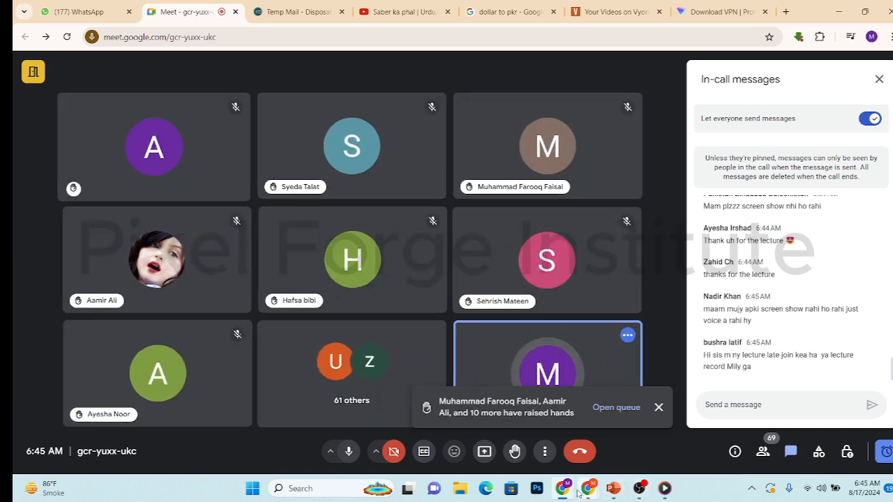
Stop presenting in the aoy-pjrn-fws call and return to the gcr-yuxx-ukc window
mouse_move(591, 494)
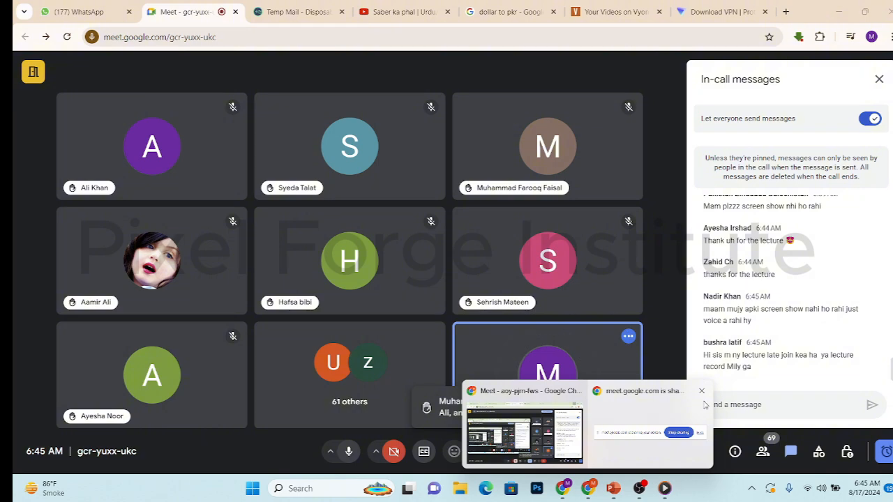
key(alt+Tab)
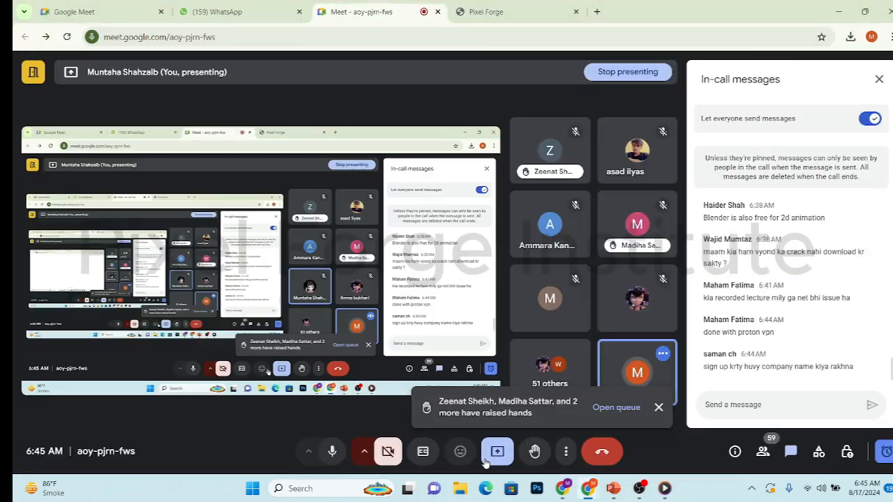
click(497, 451)
click(537, 410)
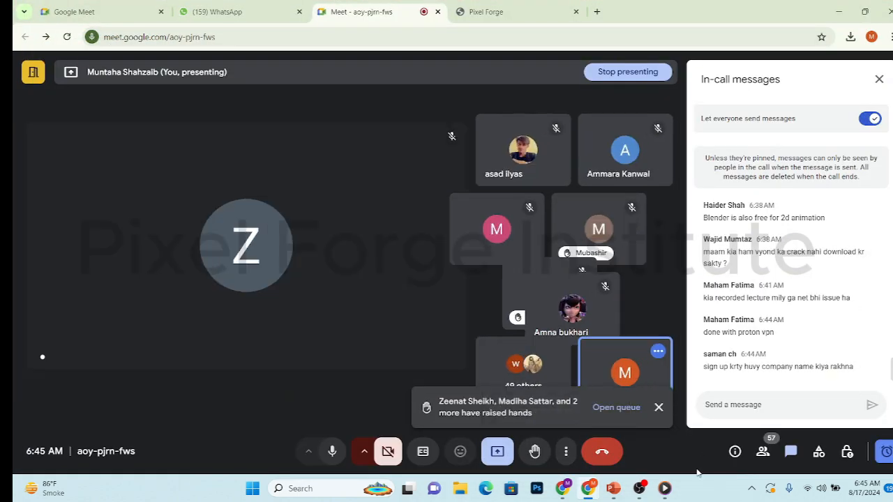
click(536, 453)
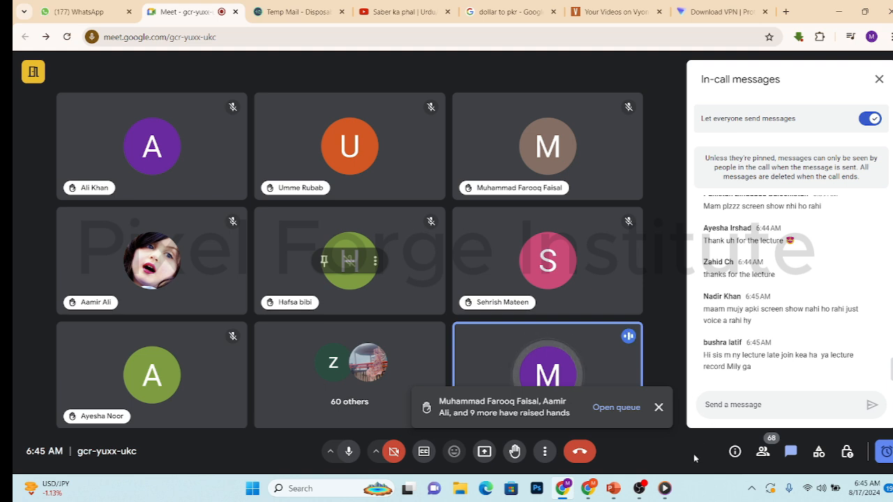
mouse_move(592, 491)
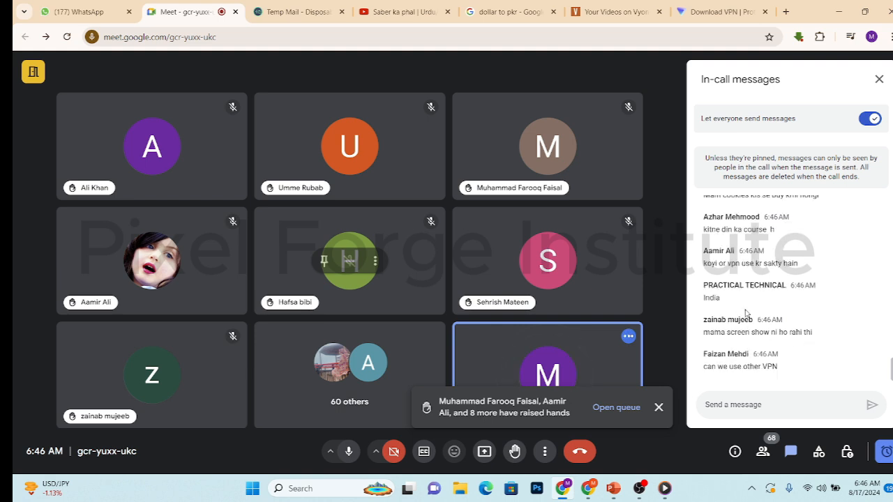
Bring the aoy-pjrn-fws Meet call forward to follow its chat questions
scroll(746, 313, up, 2)
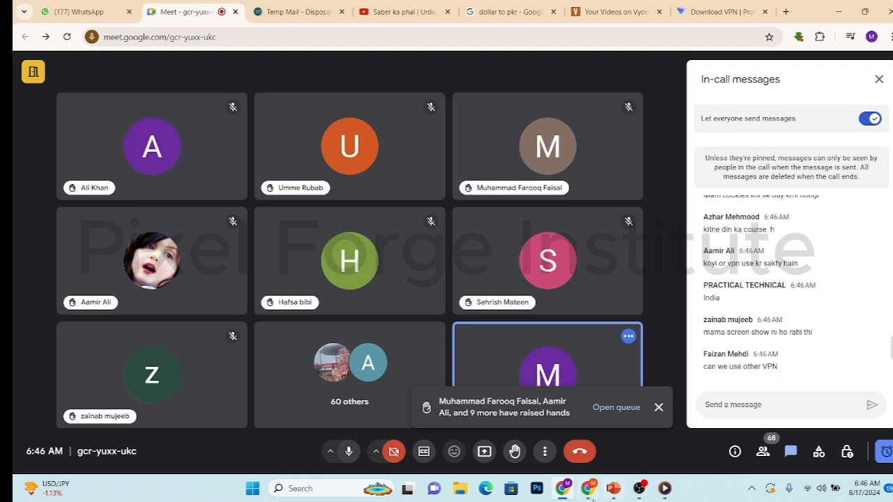
key(alt+Tab)
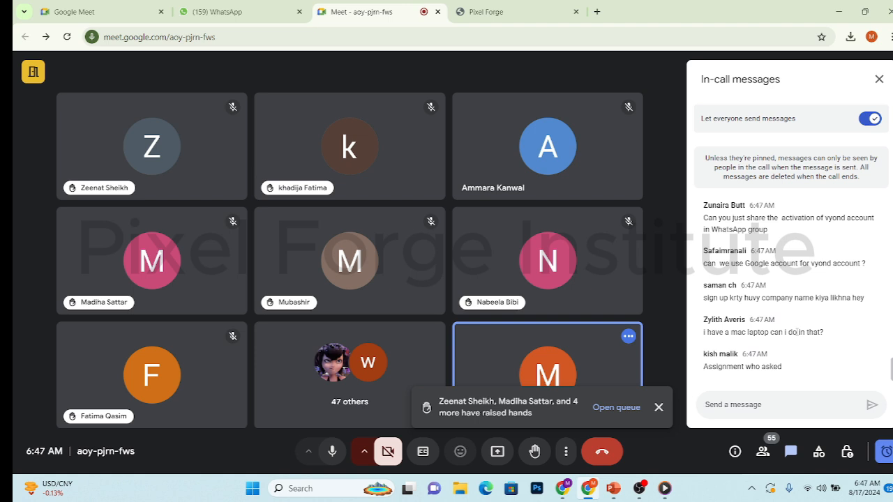
Scroll through the Meet chat, then switch back to the gcr-yuxx-ukc call window
scroll(797, 332, down, 3)
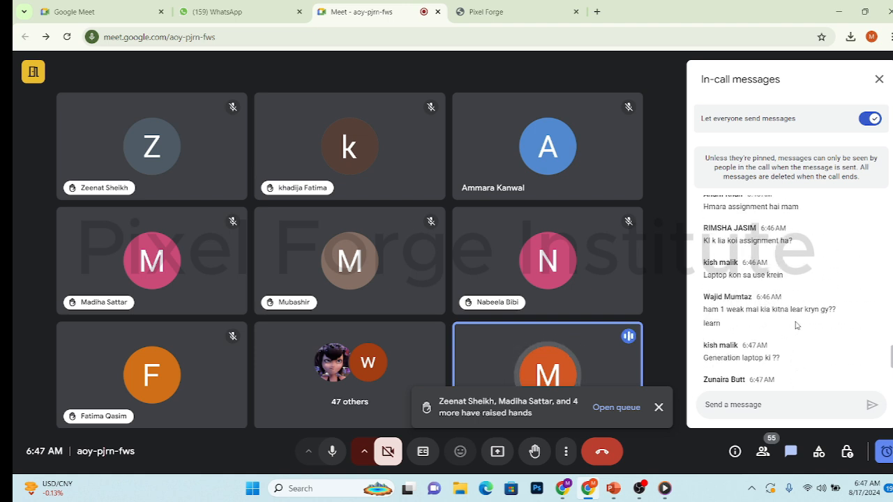
scroll(796, 325, up, 3)
scroll(796, 325, down, 1)
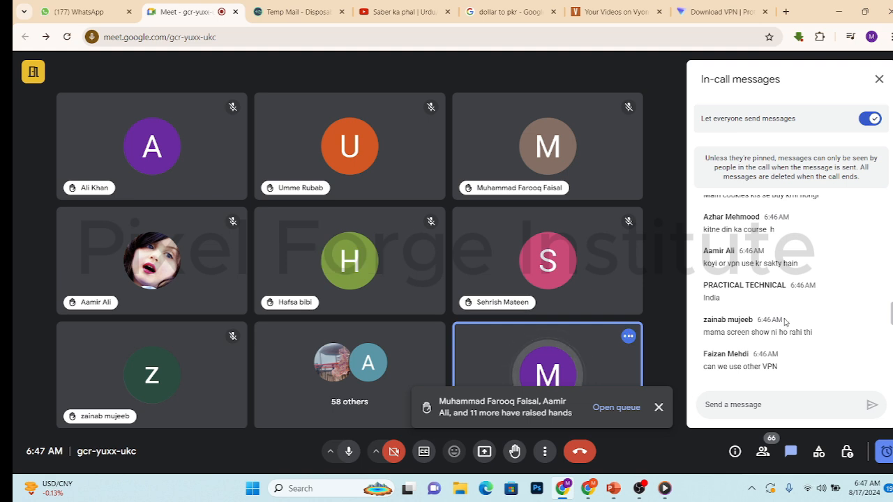
click(588, 488)
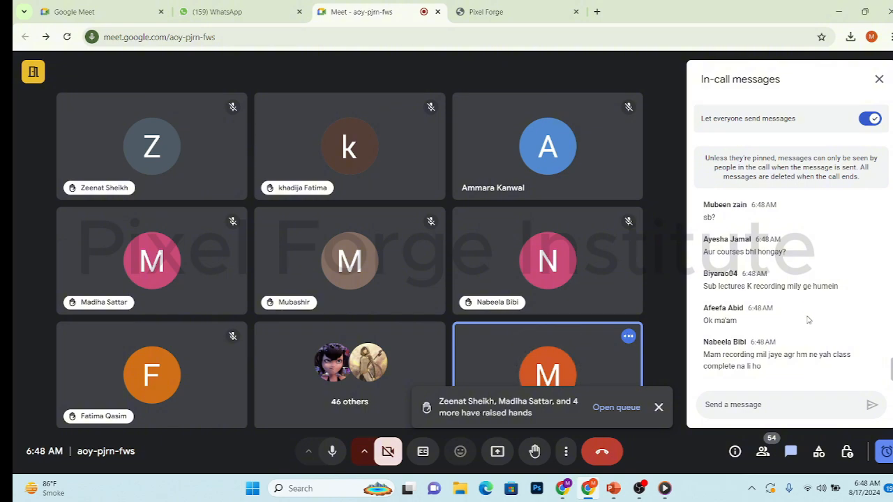
Bring the gcr-yuxx-ukc call forward from the other Meet windows and end it for everyone
click(588, 488)
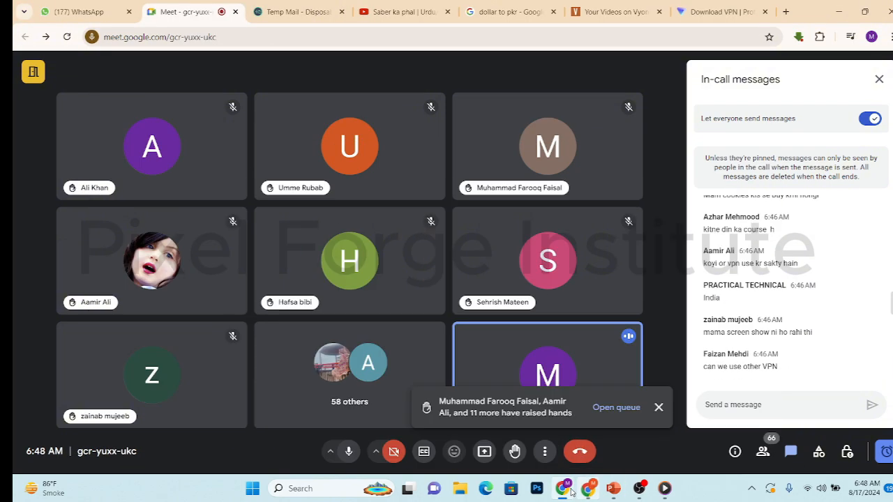
click(564, 489)
click(564, 489)
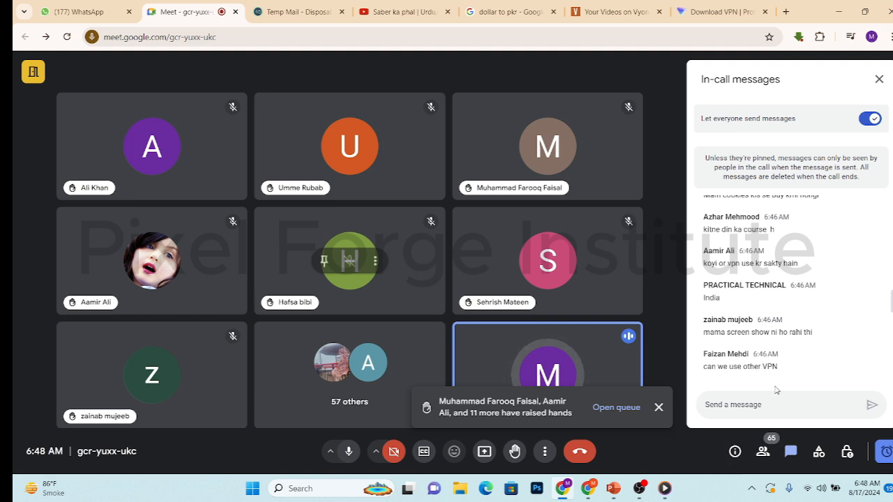
mouse_move(588, 488)
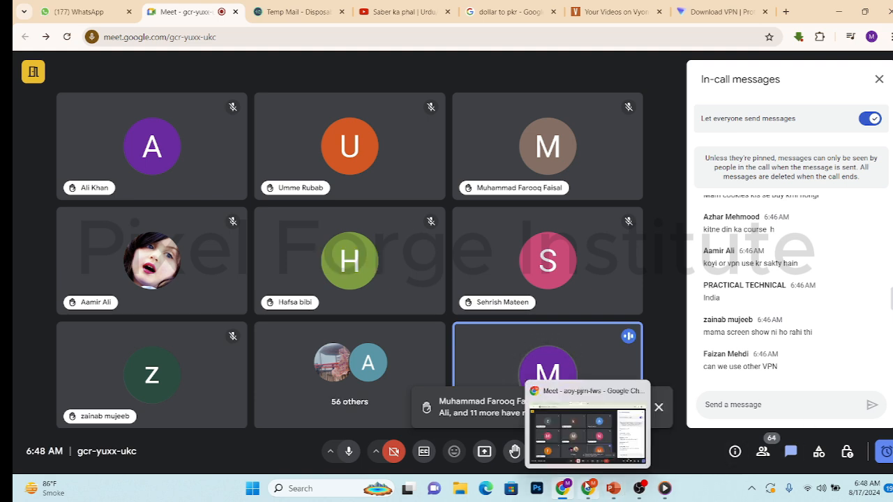
click(592, 459)
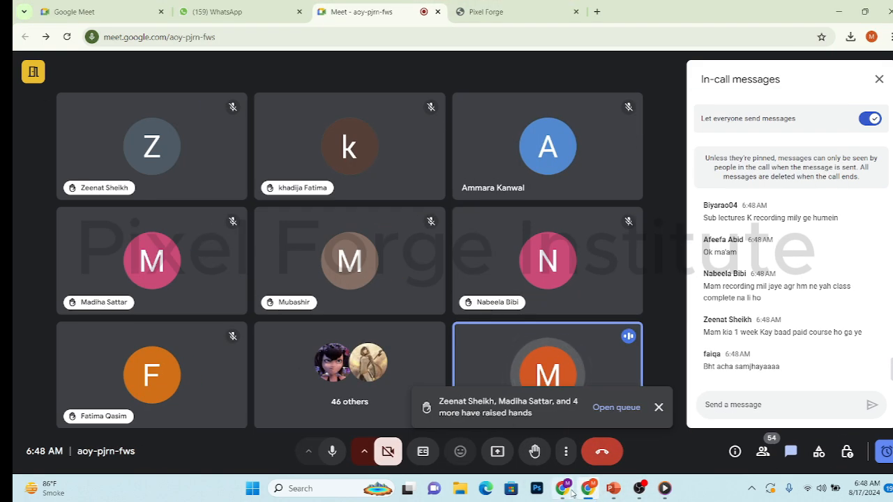
click(563, 489)
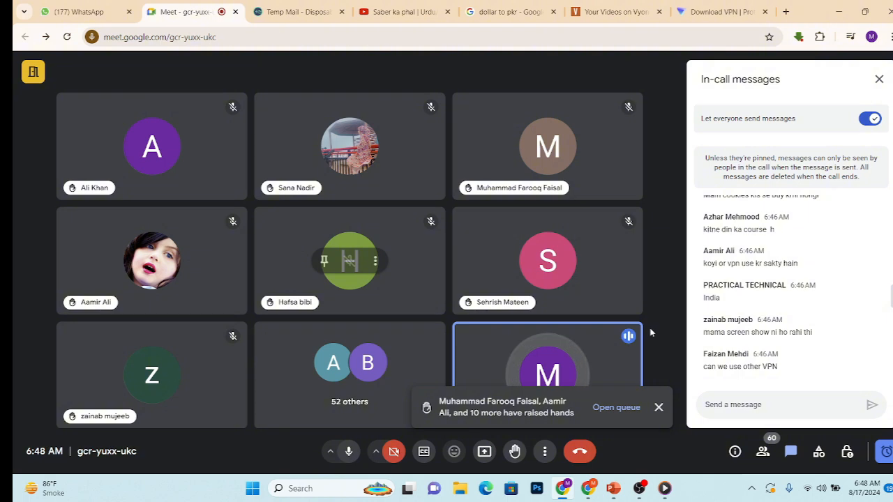
click(574, 451)
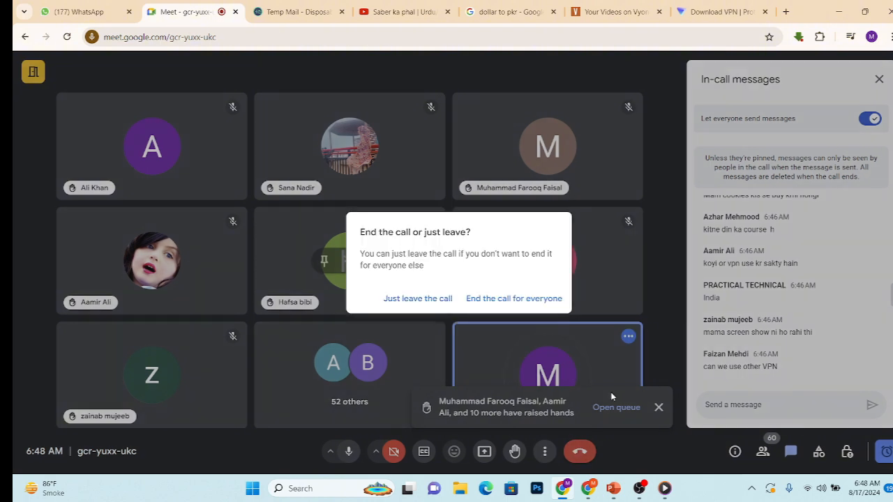
click(516, 298)
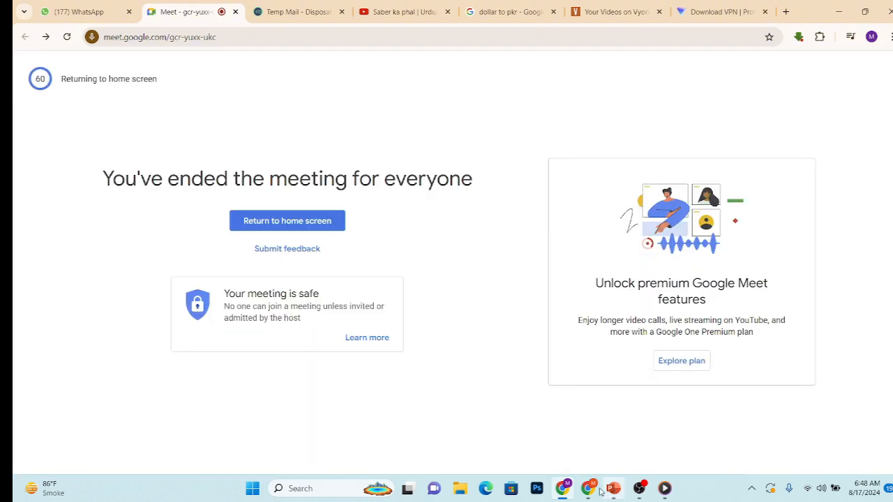